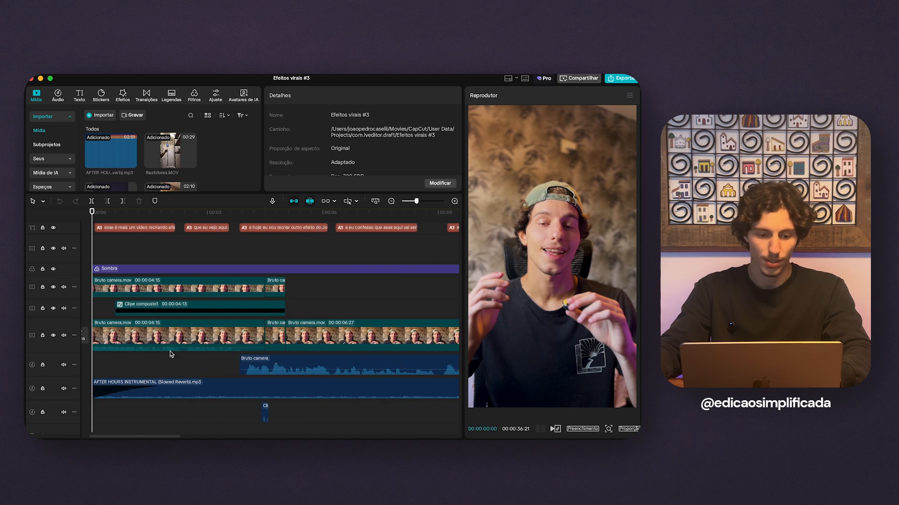
# - Look through the whole project timeline to examine its caption, video, effect and audio layers
pyautogui.hscroll(10, 190, 309)
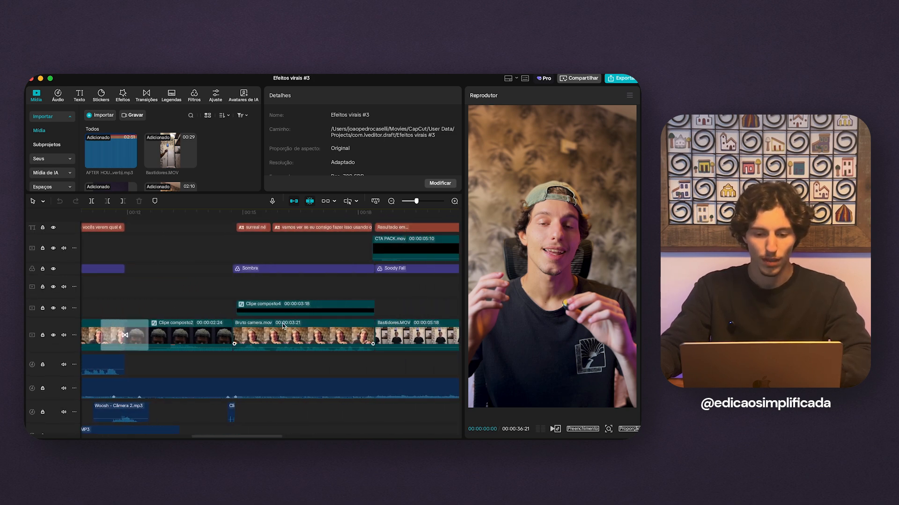
pyautogui.hscroll(1, 249, 371)
pyautogui.hscroll(2, 281, 339)
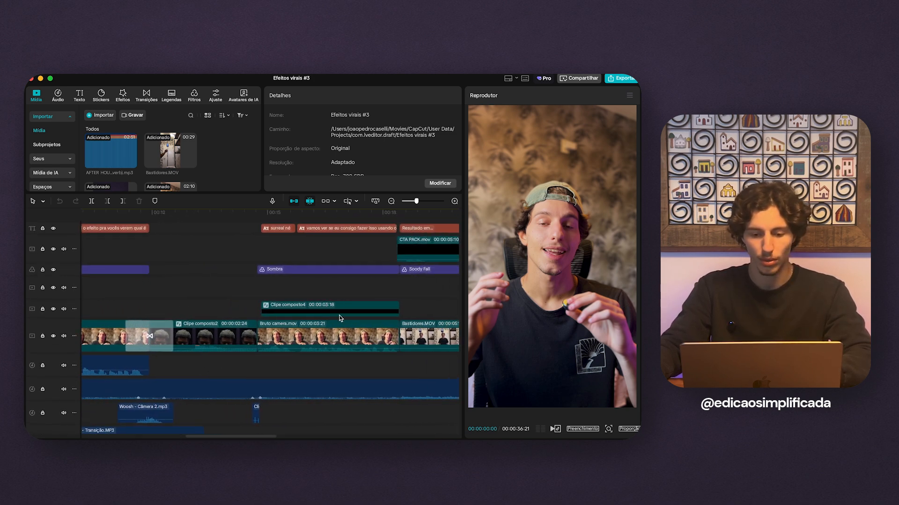
pyautogui.hscroll(15, 335, 319)
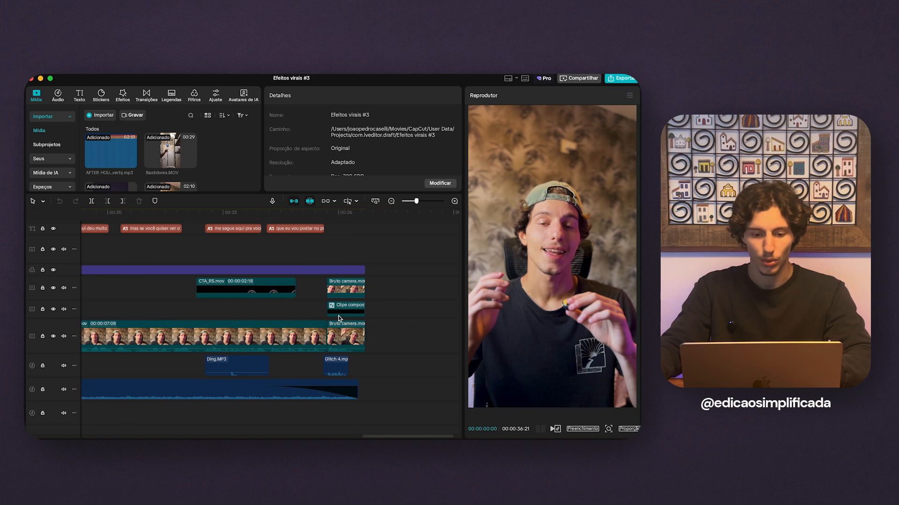
pyautogui.hscroll(-15, 281, 337)
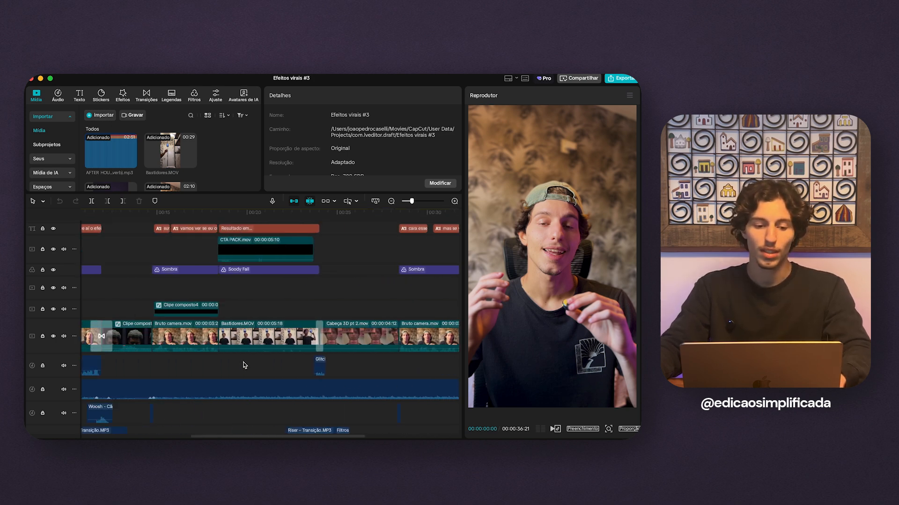
pyautogui.hscroll(5, 245, 365)
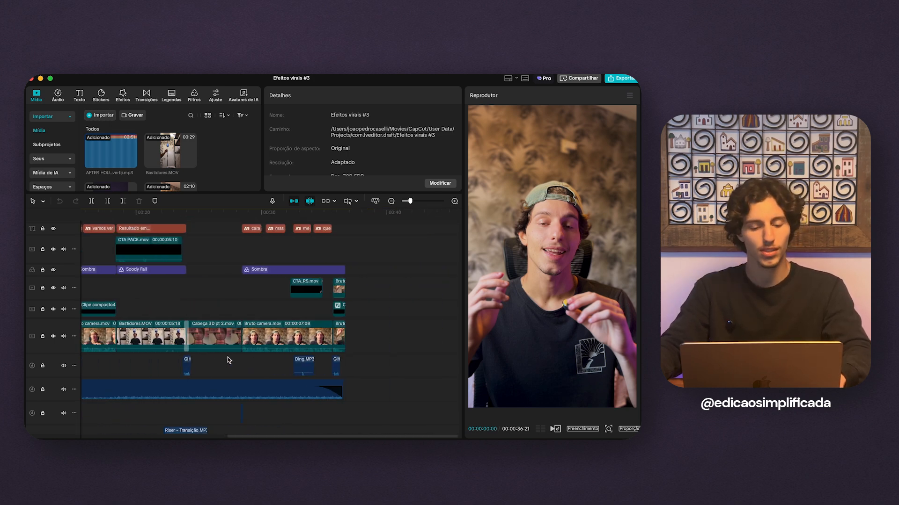
pyautogui.hscroll(-5, 227, 360)
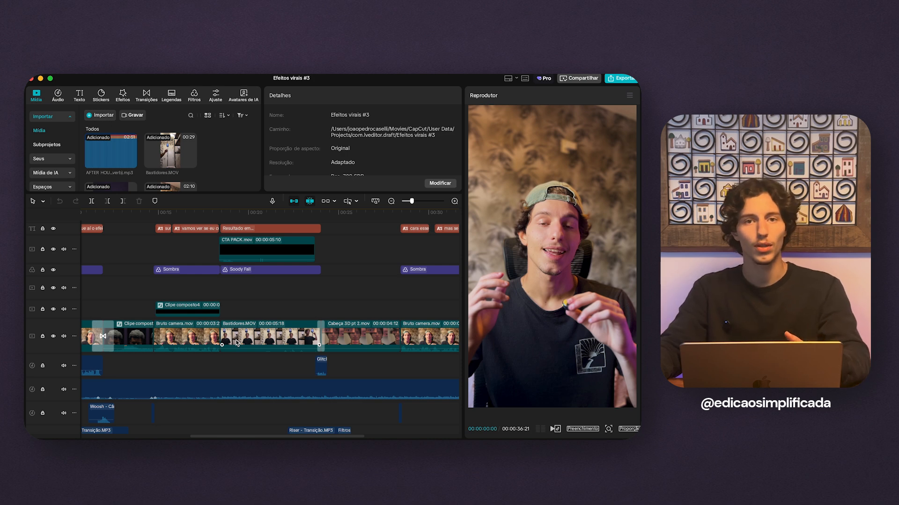
pyautogui.hscroll(-10, 262, 346)
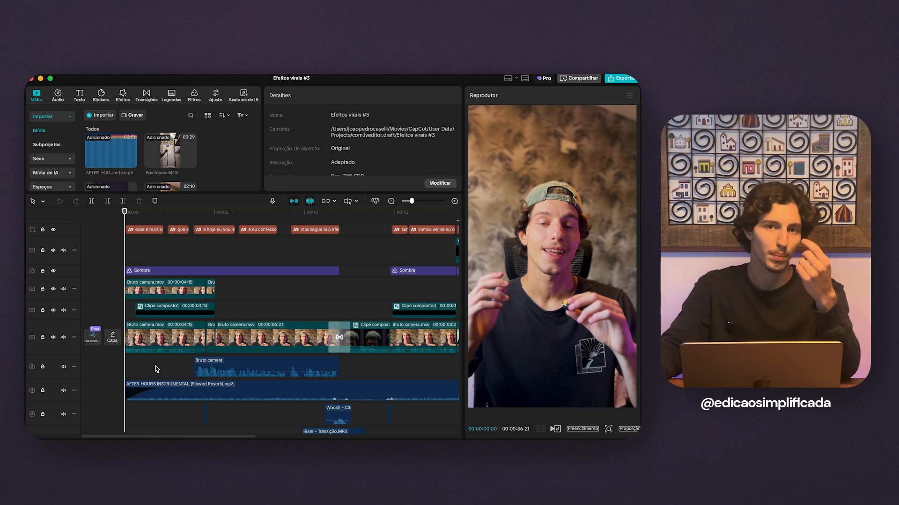
# - Examine the Bruto camera.mov clip on the main track and the separate Bruto camera audio clip beneath it
pyautogui.click(158, 271)
pyautogui.click(252, 311)
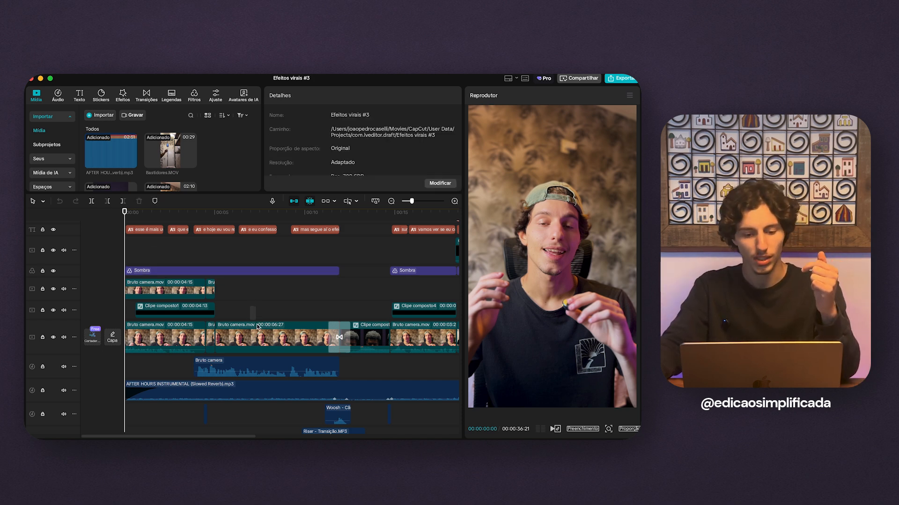
pyautogui.click(256, 336)
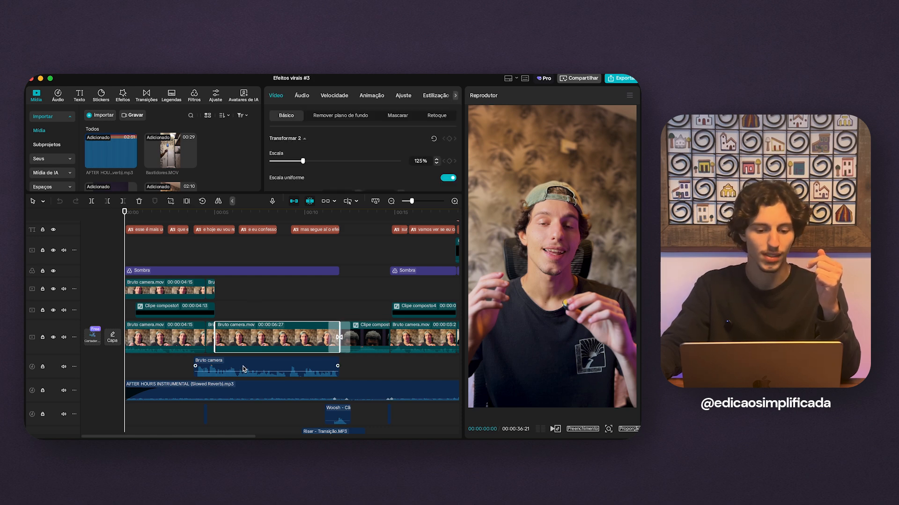
pyautogui.click(230, 366)
pyautogui.scroll(-3, 284, 368)
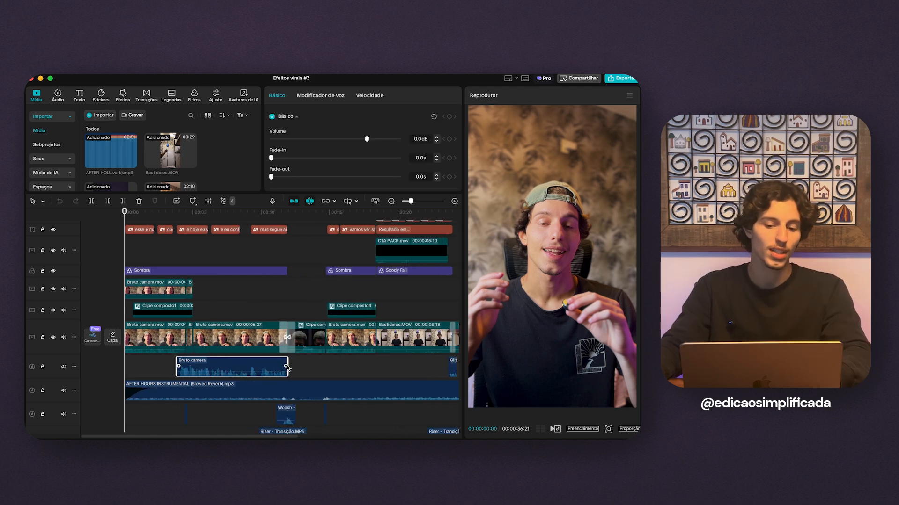
pyautogui.scroll(2, 393, 347)
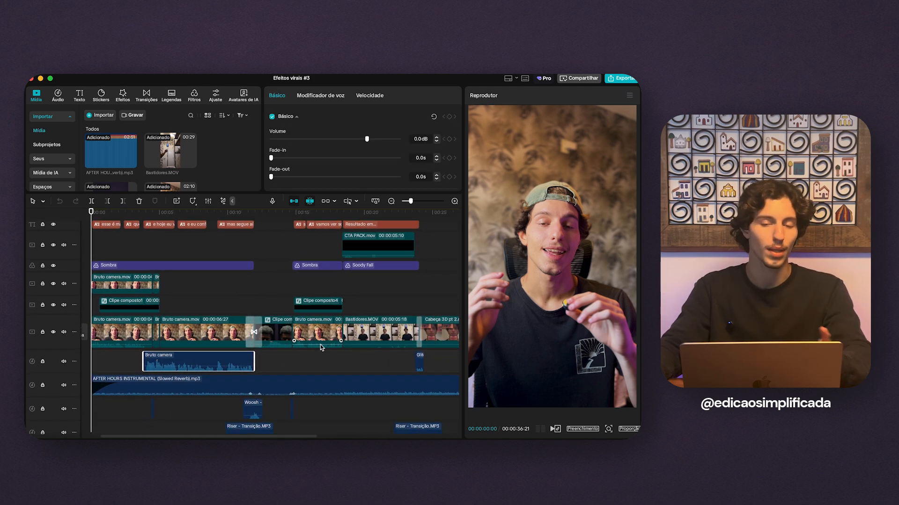
# - Combine the CTA_RS.mov, Bruto camera.mov and Ding.MP3 clips near the end of the timeline into one compound clip
pyautogui.hscroll(10, 340, 360)
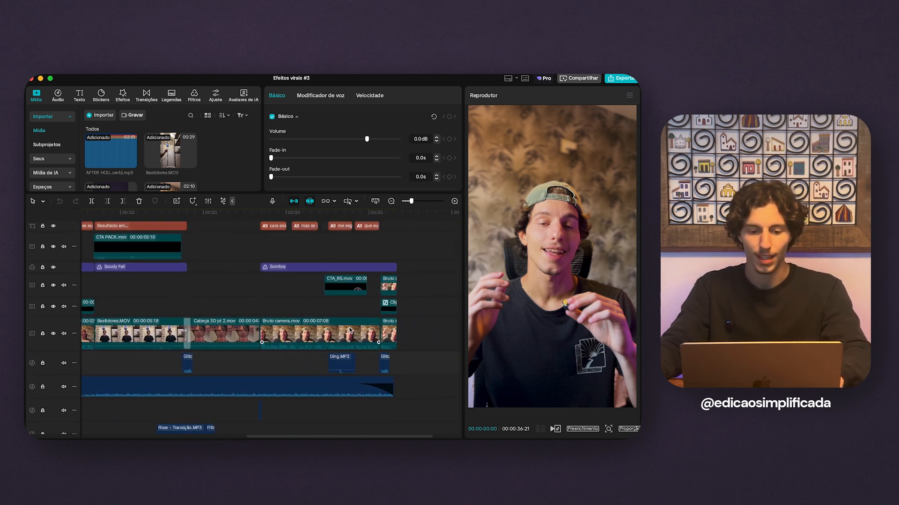
pyautogui.scroll(2, 349, 329)
pyautogui.scroll(-3, 350, 330)
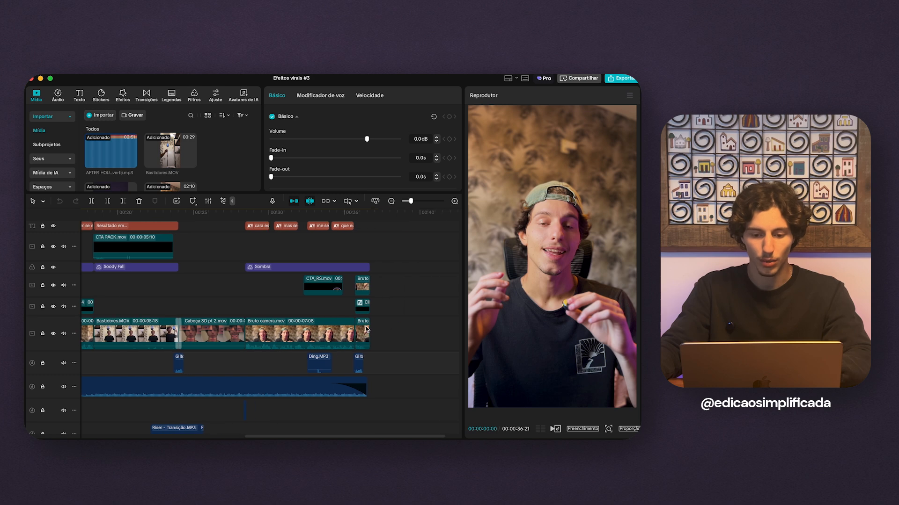
pyautogui.click(270, 290)
pyautogui.click(323, 286)
pyautogui.click(326, 363)
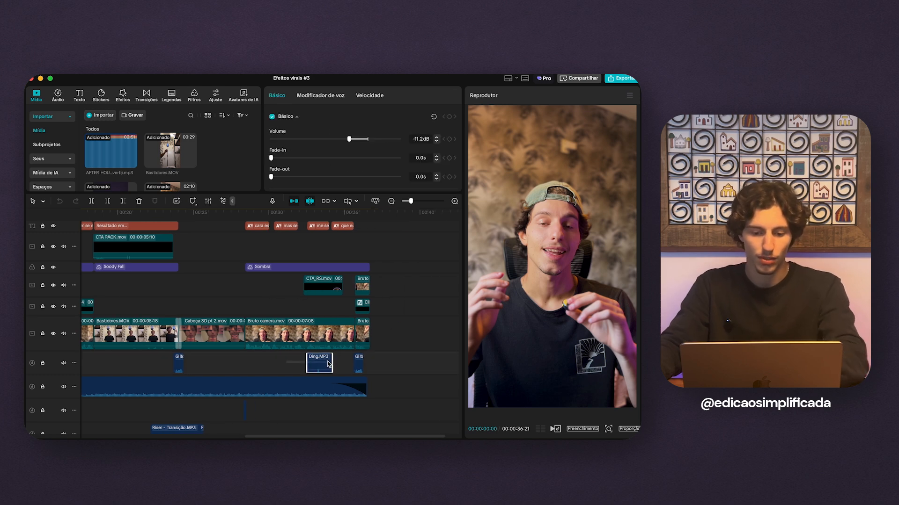
pyautogui.moveTo(327, 355); pyautogui.dragTo(319, 287)
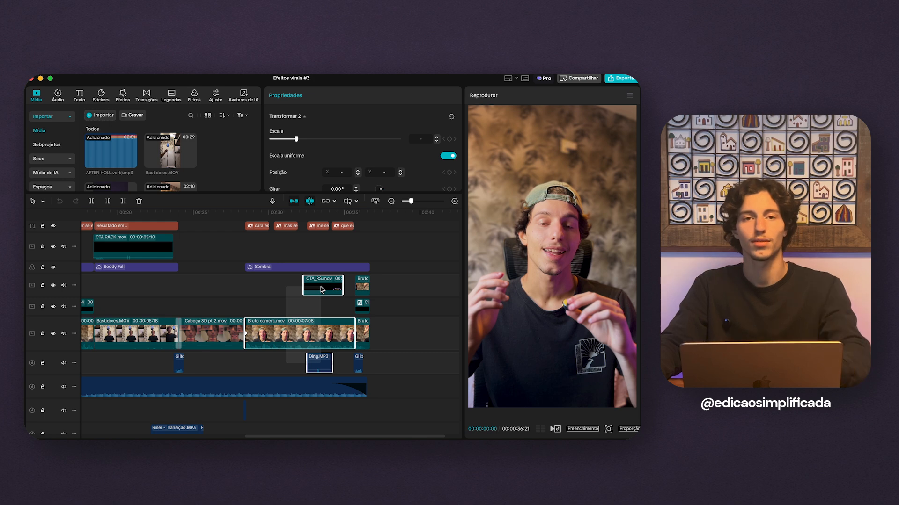
pyautogui.moveTo(322, 290); pyautogui.dragTo(322, 290)
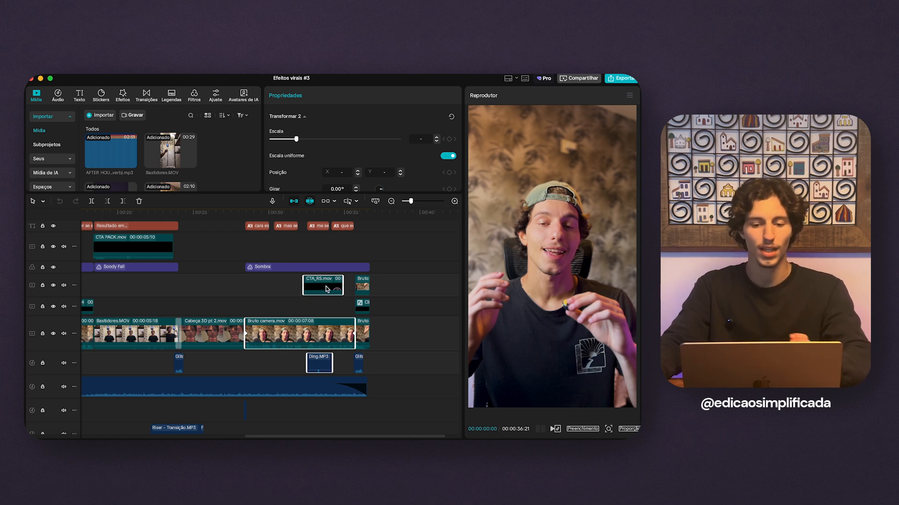
pyautogui.rightClick(316, 335)
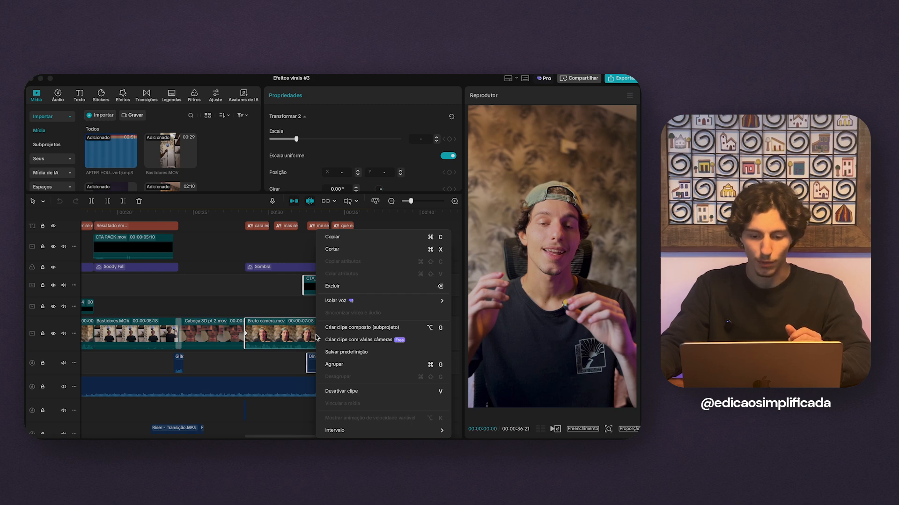
pyautogui.click(409, 329)
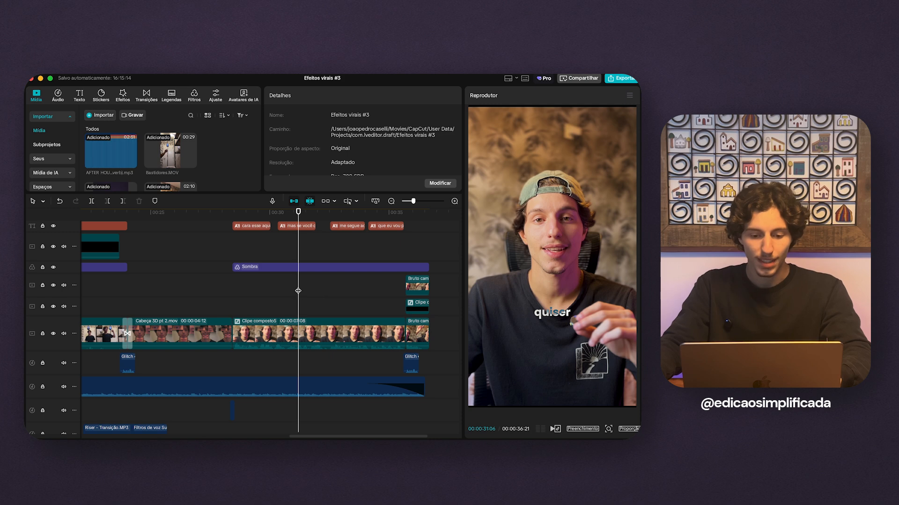
# - Preview the new compound clip, open it to view the clips inside, and return to the main timeline
pyautogui.moveTo(297, 291); pyautogui.dragTo(352, 298)
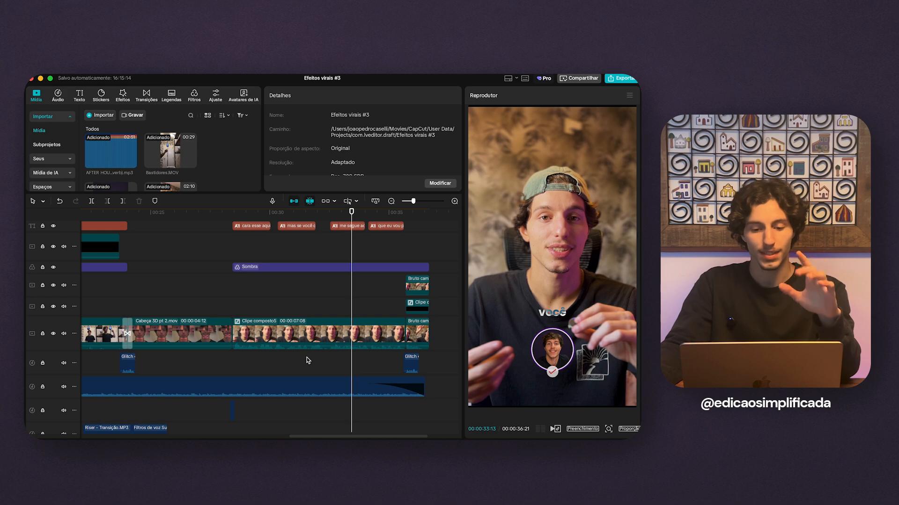
pyautogui.doubleClick(287, 337)
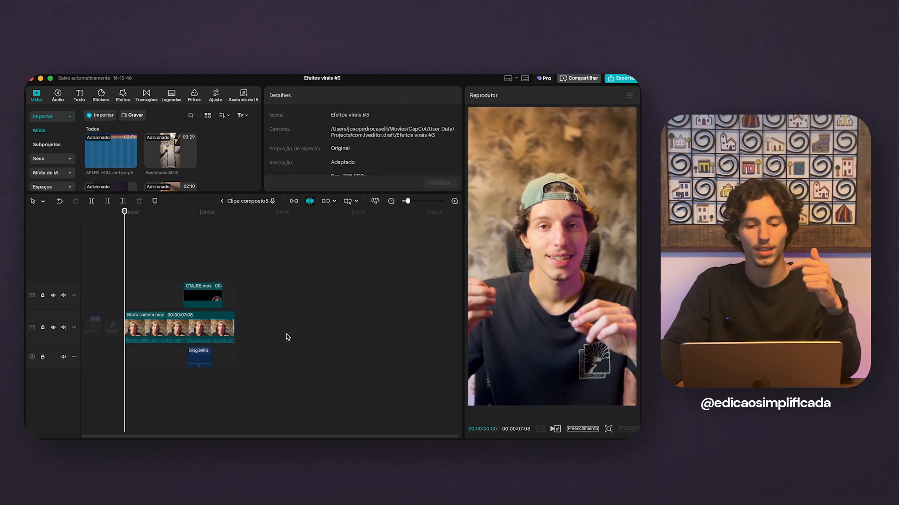
pyautogui.click(221, 200)
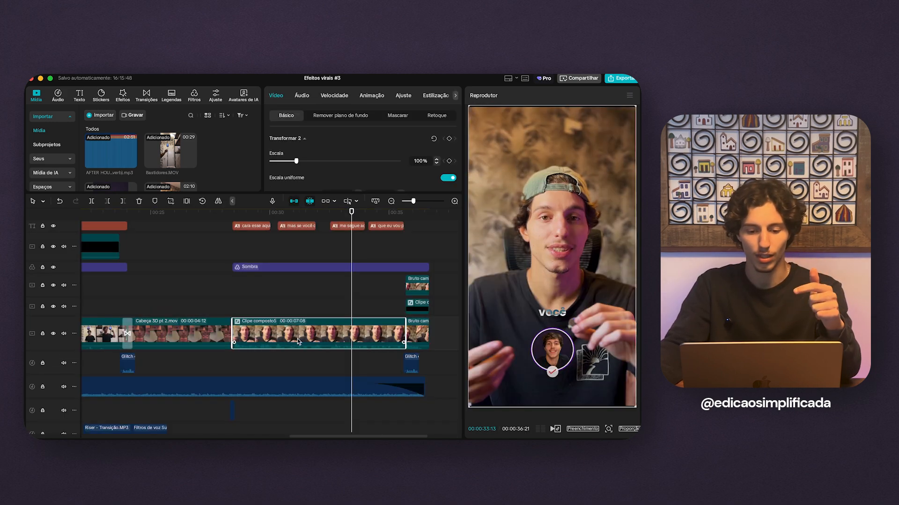
# - Reopen Clipe composto5, scrub through its inner clips, and compare them with the main timeline
pyautogui.doubleClick(324, 333)
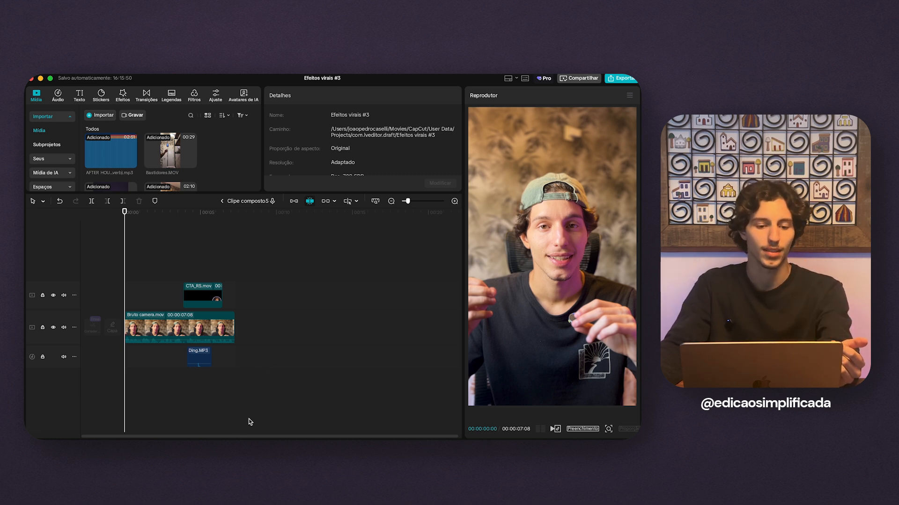
pyautogui.moveTo(124, 232); pyautogui.dragTo(157, 262)
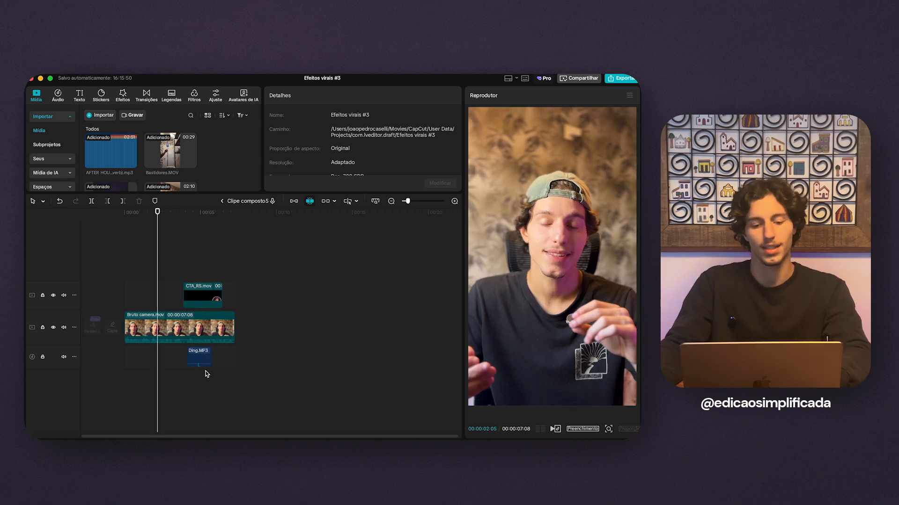
pyautogui.click(204, 266)
pyautogui.moveTo(202, 267); pyautogui.dragTo(197, 383)
pyautogui.click(222, 201)
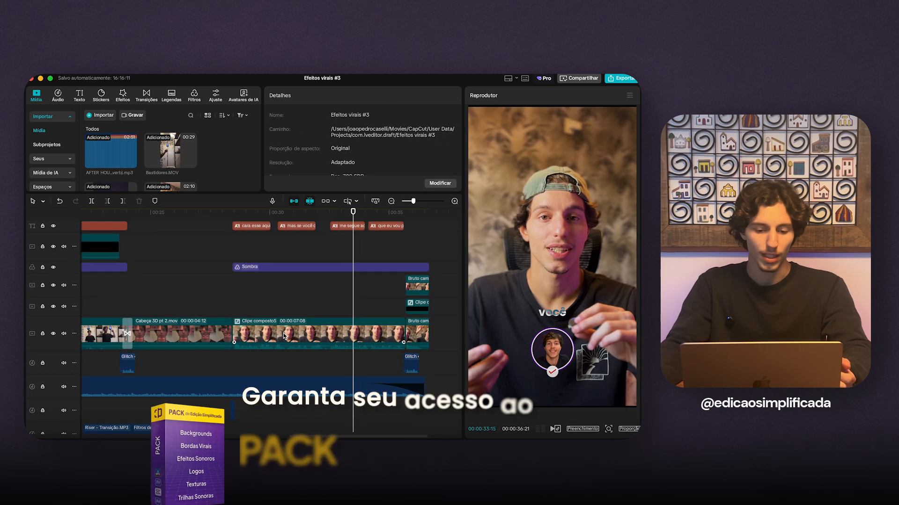
pyautogui.doubleClick(284, 336)
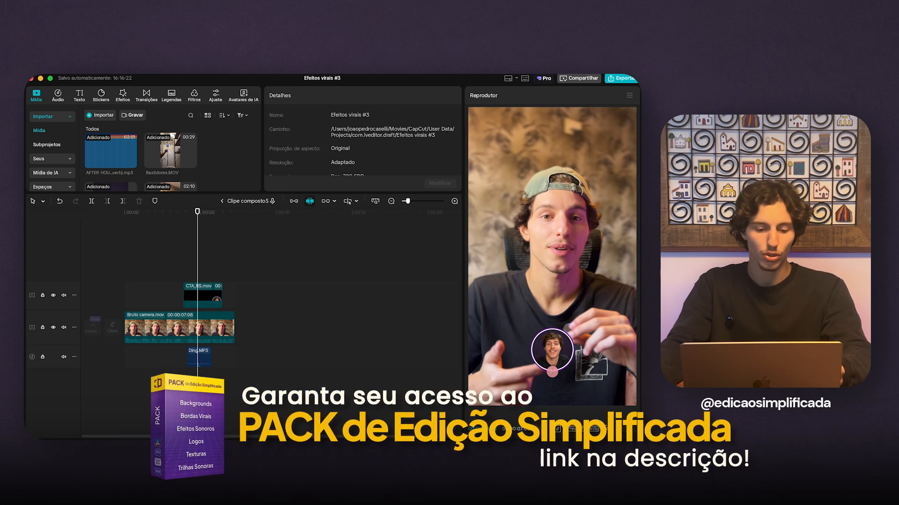
pyautogui.click(222, 202)
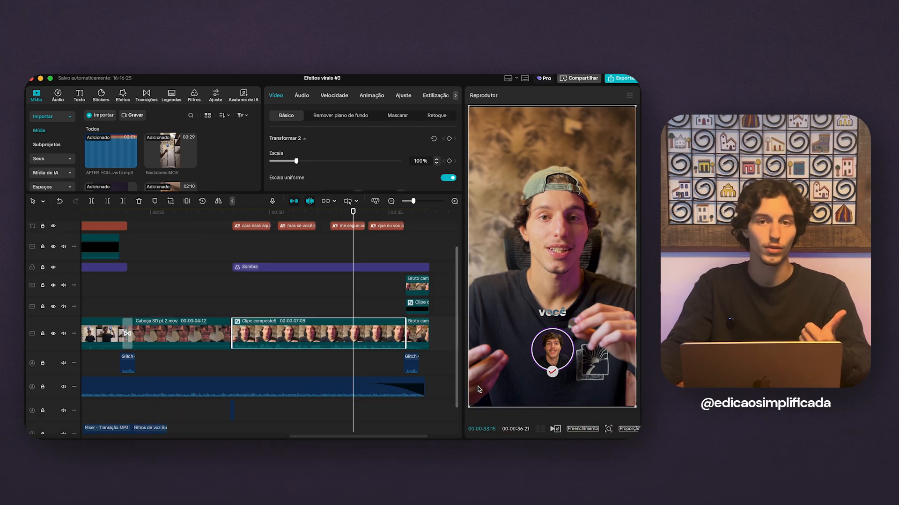
# - Hide the CTA_RS.mov track inside Clipe composto5 and preview the compound clip on the main timeline
pyautogui.doubleClick(328, 336)
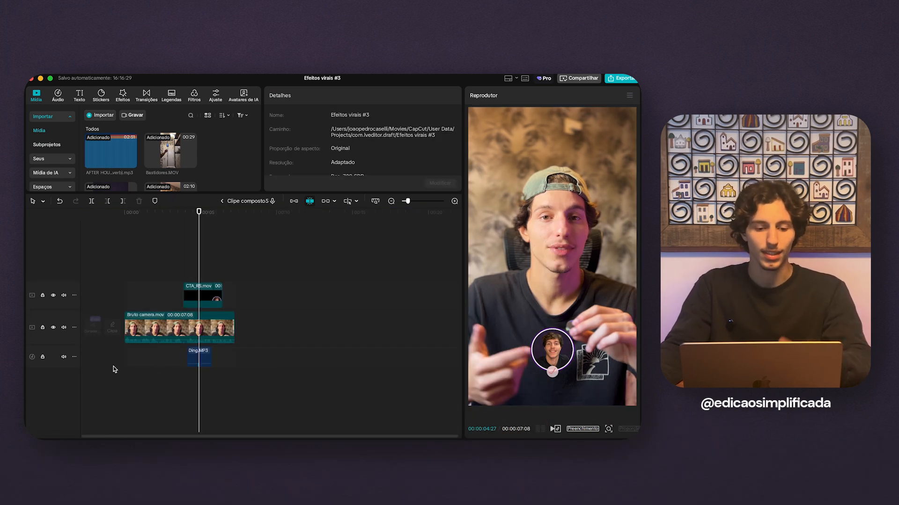
pyautogui.click(53, 296)
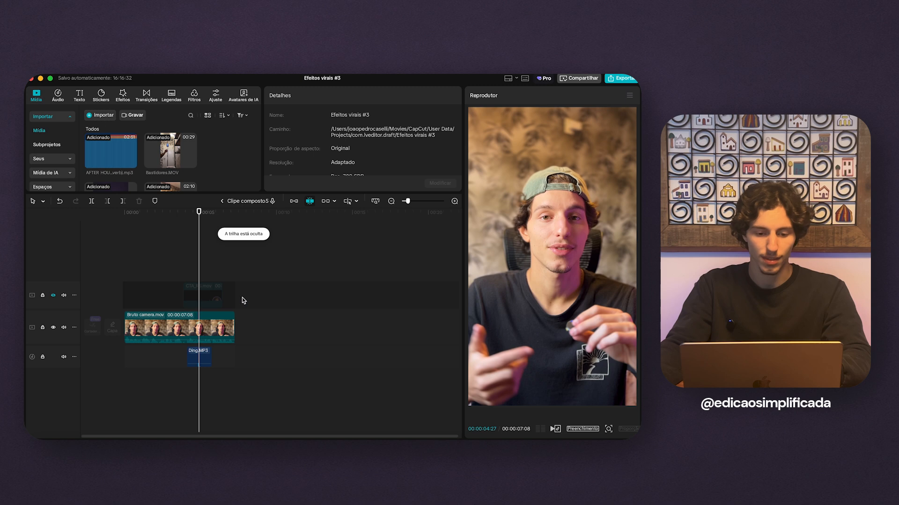
pyautogui.moveTo(199, 274)
pyautogui.mouseDown()
pyautogui.moveTo(160, 275)
pyautogui.moveTo(222, 275)
pyautogui.moveTo(208, 274)
pyautogui.mouseUp()
pyautogui.click(222, 201)
pyautogui.moveTo(268, 312); pyautogui.dragTo(387, 319)
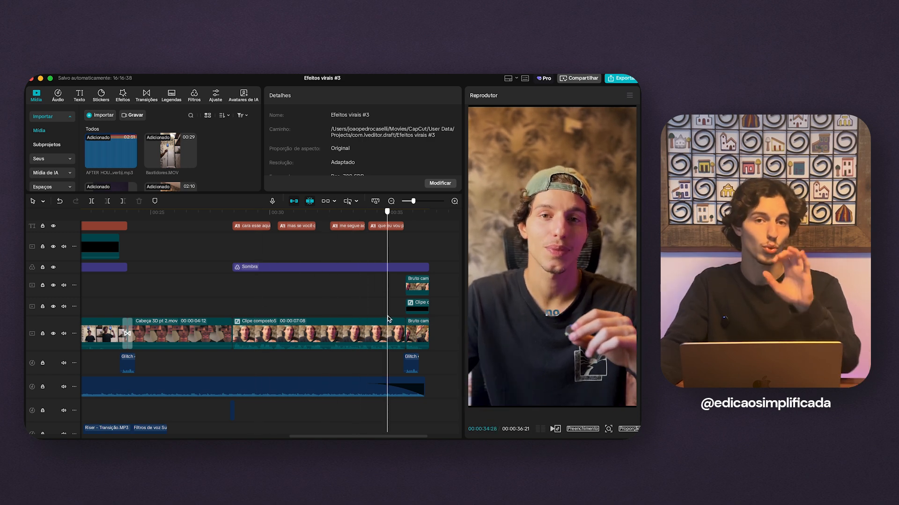
# - Show the hidden CTA_RS.mov track inside Clipe composto5 again and scrub the compound clip on the main timeline
pyautogui.doubleClick(326, 332)
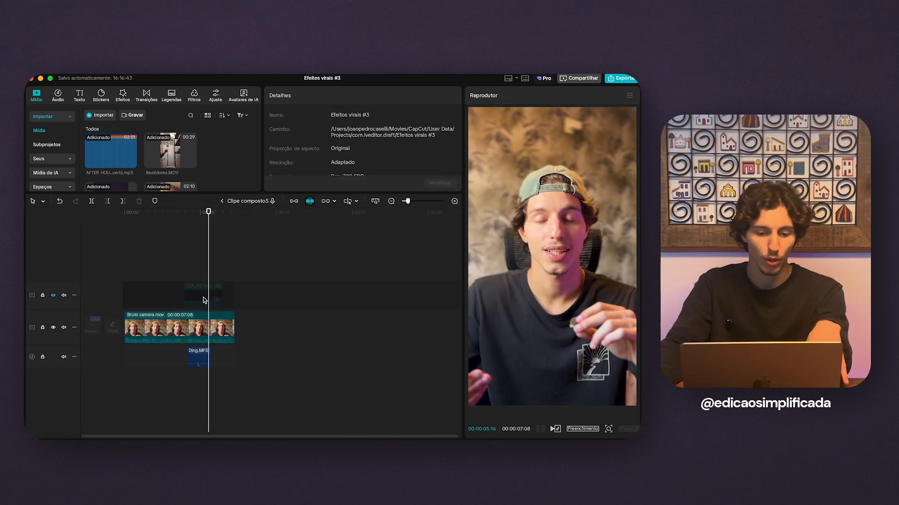
pyautogui.click(53, 296)
pyautogui.click(222, 201)
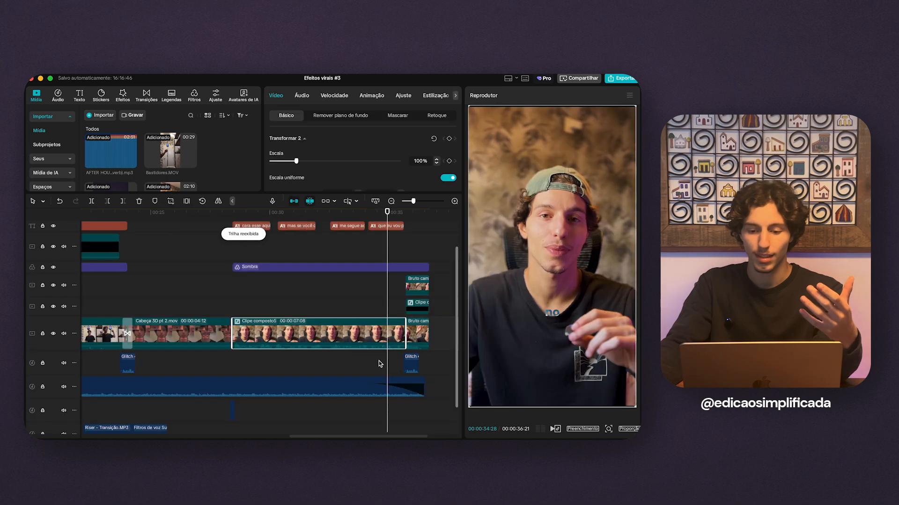
pyautogui.moveTo(341, 307); pyautogui.dragTo(301, 312)
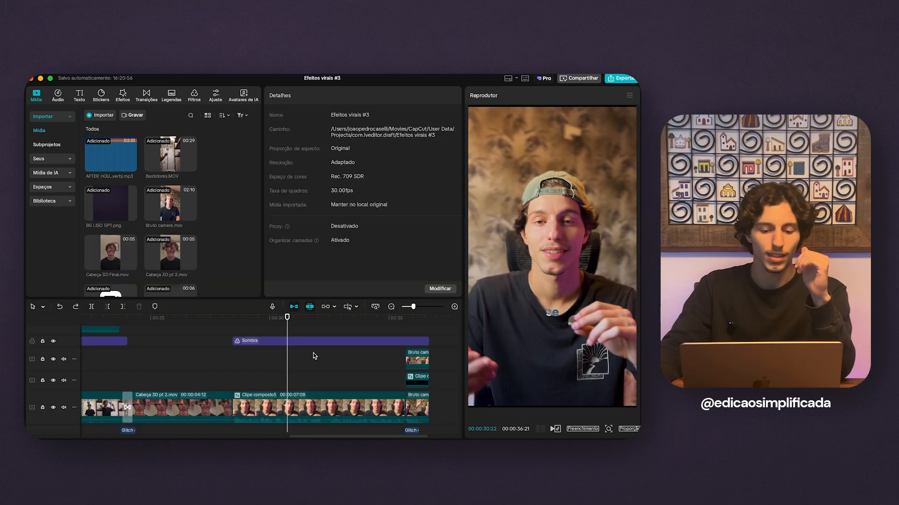
# - Dissolve Clipe composto5 back into its separate clips on the main timeline
pyautogui.scroll(-2, 315, 357)
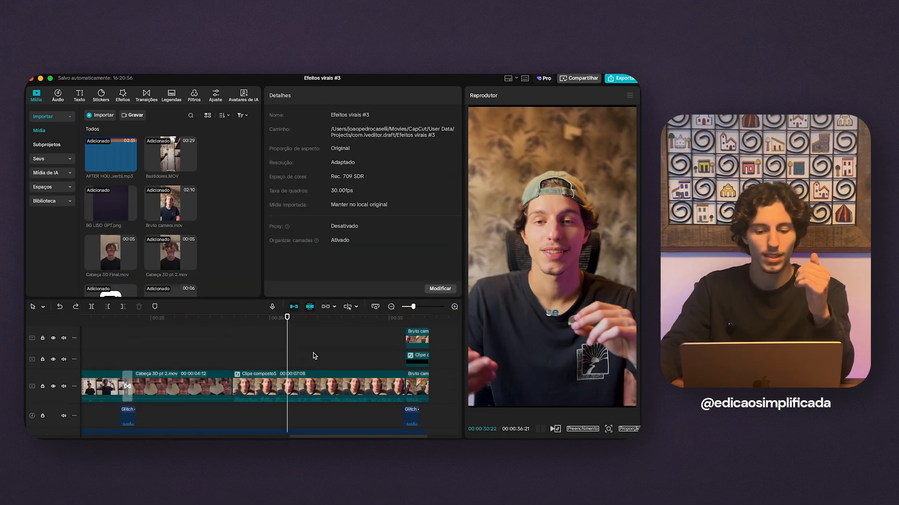
pyautogui.rightClick(322, 388)
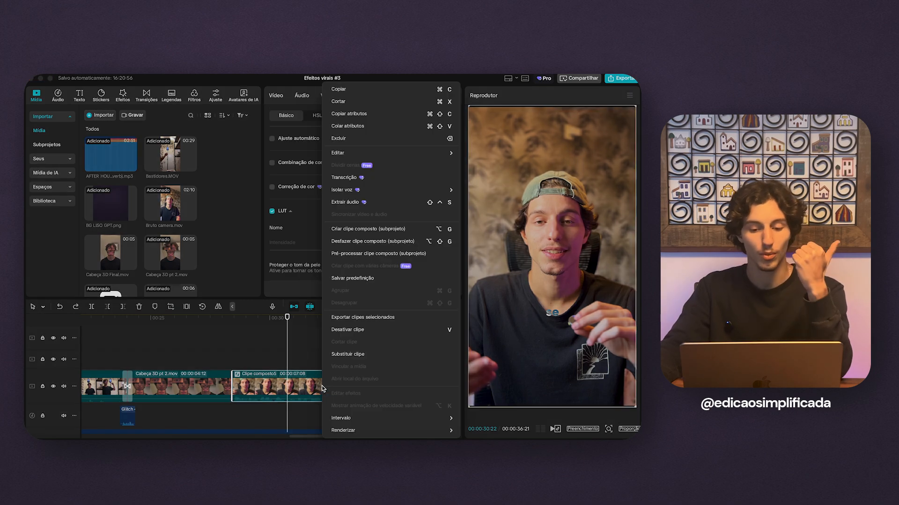
pyautogui.click(416, 242)
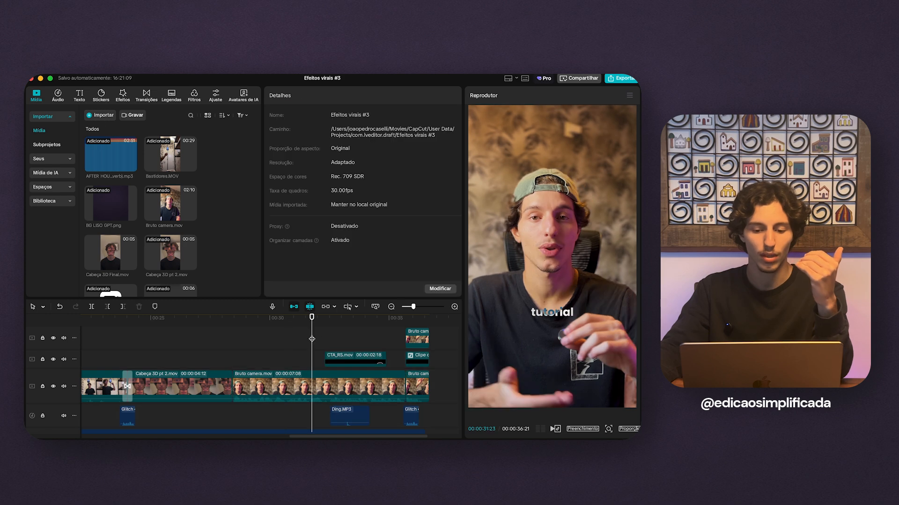
# - Move the CTA_RS.mov clip slightly earlier on its track and place the playhead at 00:00:32:01
pyautogui.scroll(-1, 340, 351)
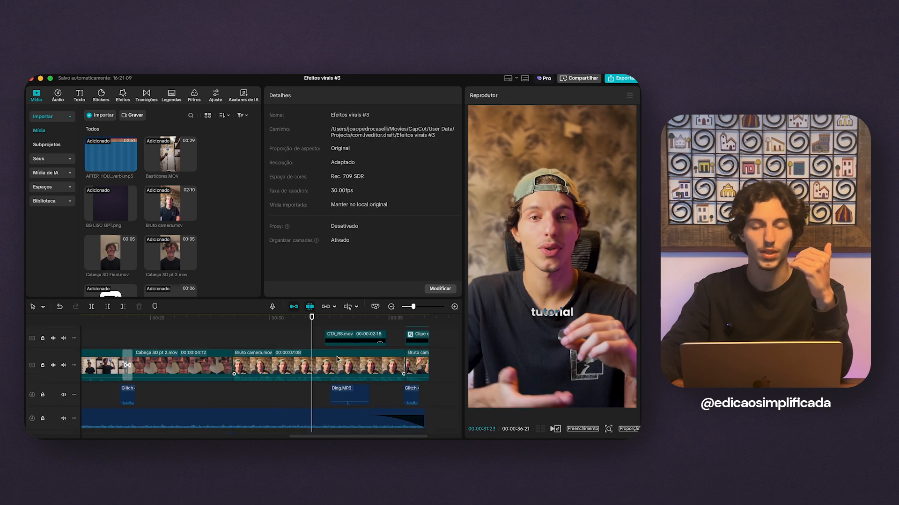
pyautogui.scroll(3, 337, 374)
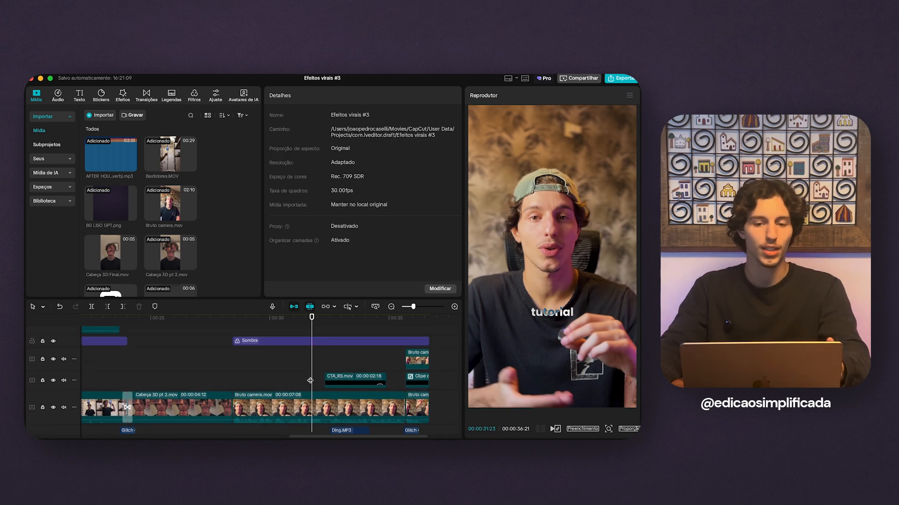
pyautogui.moveTo(343, 378)
pyautogui.mouseDown()
pyautogui.moveTo(344, 365)
pyautogui.moveTo(341, 381)
pyautogui.mouseUp()
pyautogui.click(317, 368)
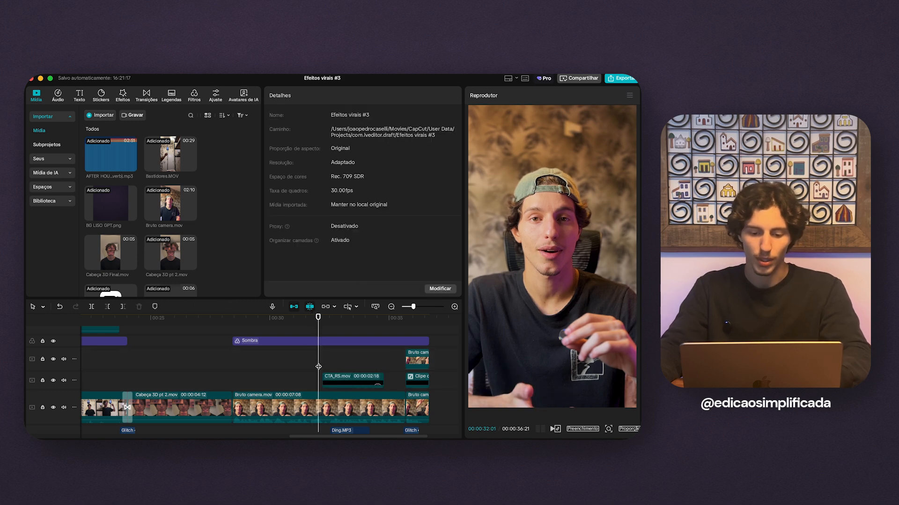
pyautogui.scroll(-3, 323, 366)
pyautogui.scroll(-2, 324, 369)
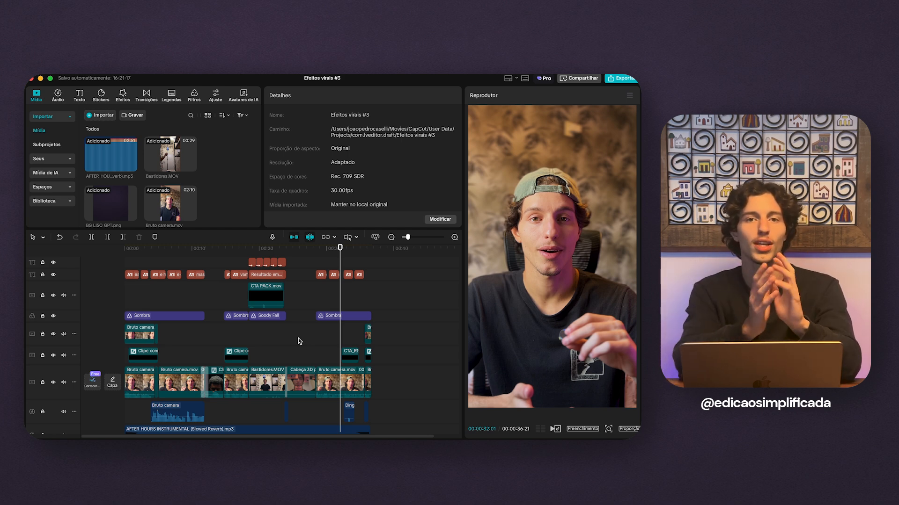
# - Add the Capcut.png image to the overlay track directly above the main video, shortly after Clipe composto1
pyautogui.click(146, 300)
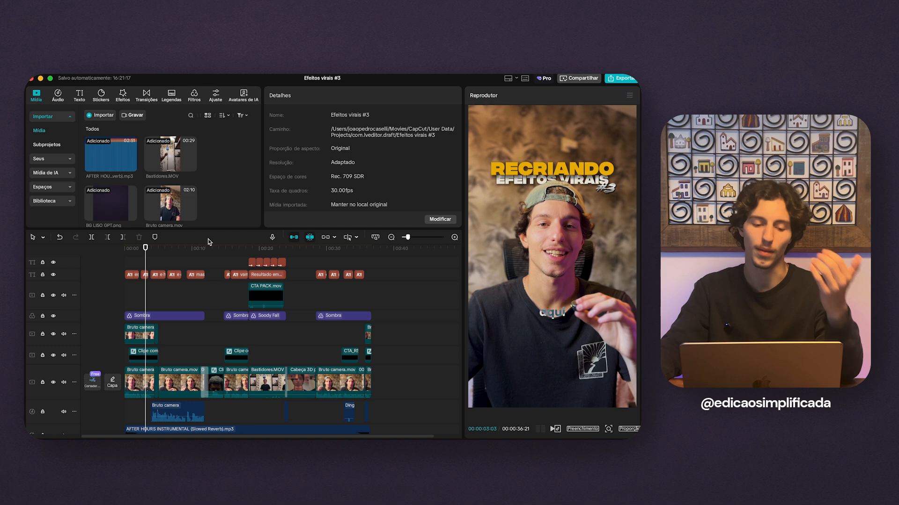
pyautogui.scroll(-5, 143, 196)
pyautogui.moveTo(119, 185)
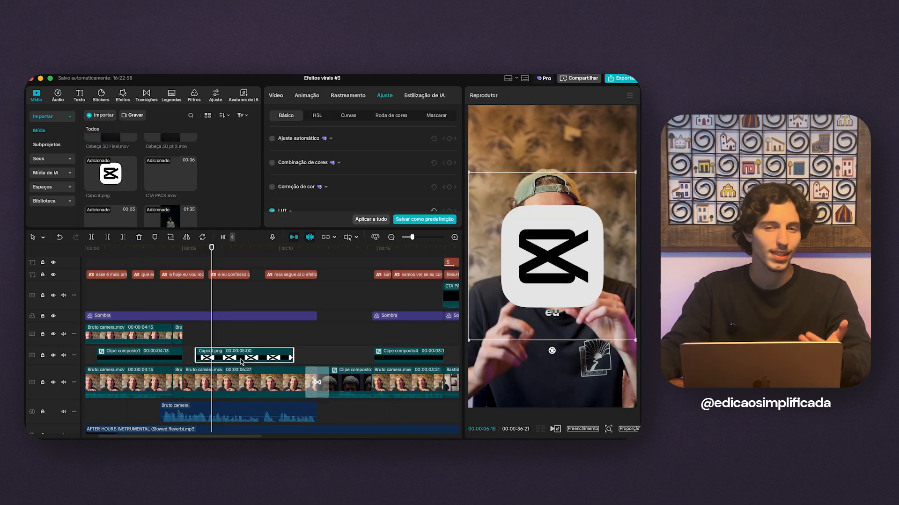
# - Duplicate the Capcut.png clip onto the track above, aligned with the original
pyautogui.moveTo(242, 361); pyautogui.dragTo(257, 336)
pyautogui.click(261, 356)
pyautogui.click(252, 333)
pyautogui.click(253, 358)
pyautogui.click(256, 337)
pyautogui.click(258, 355)
pyautogui.click(259, 338)
pyautogui.click(267, 356)
# - Combine the two stacked Capcut.png clips into a compound clip and open it for editing
pyautogui.moveTo(307, 355); pyautogui.dragTo(227, 335)
pyautogui.rightClick(228, 336)
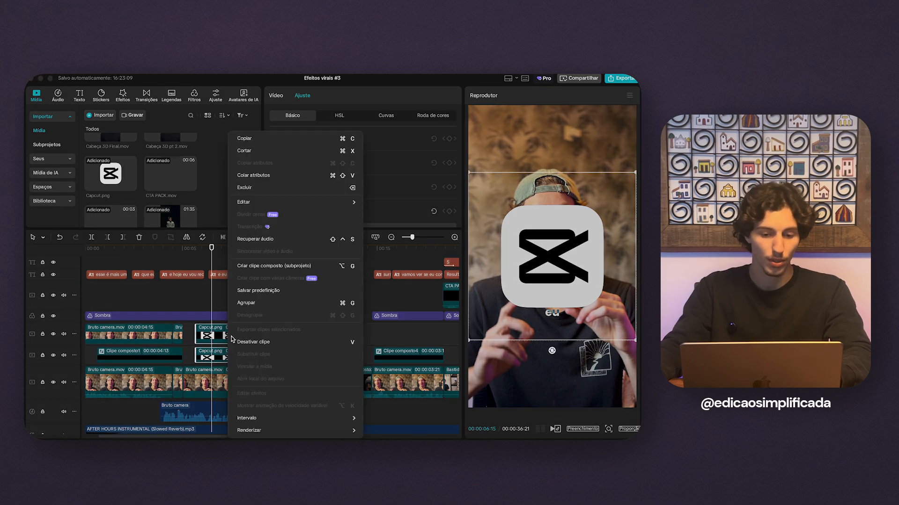
pyautogui.click(264, 267)
pyautogui.doubleClick(227, 356)
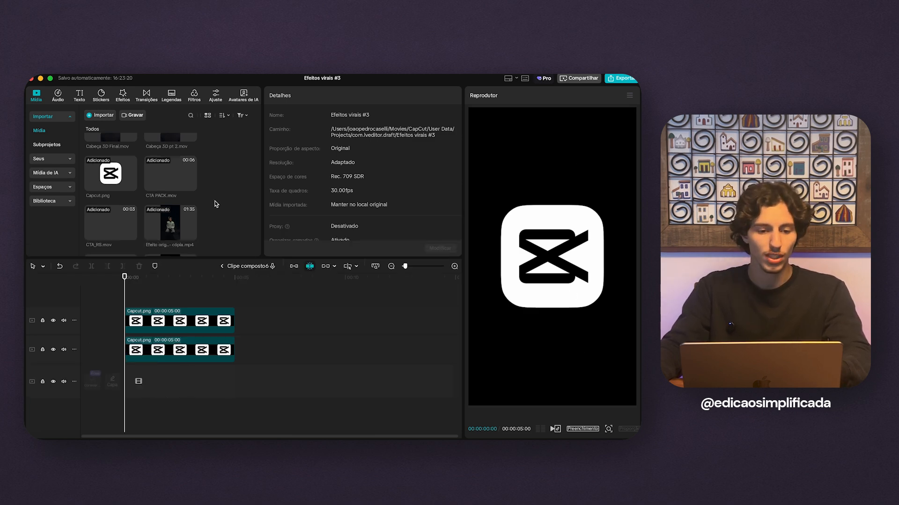
# - Place BG LISO GPT.png on the main track beneath both Capcut.png clips and lock that track
pyautogui.scroll(5, 215, 204)
pyautogui.moveTo(121, 207); pyautogui.dragTo(124, 388)
pyautogui.moveTo(471, 343); pyautogui.dragTo(411, 390)
pyautogui.click(164, 414)
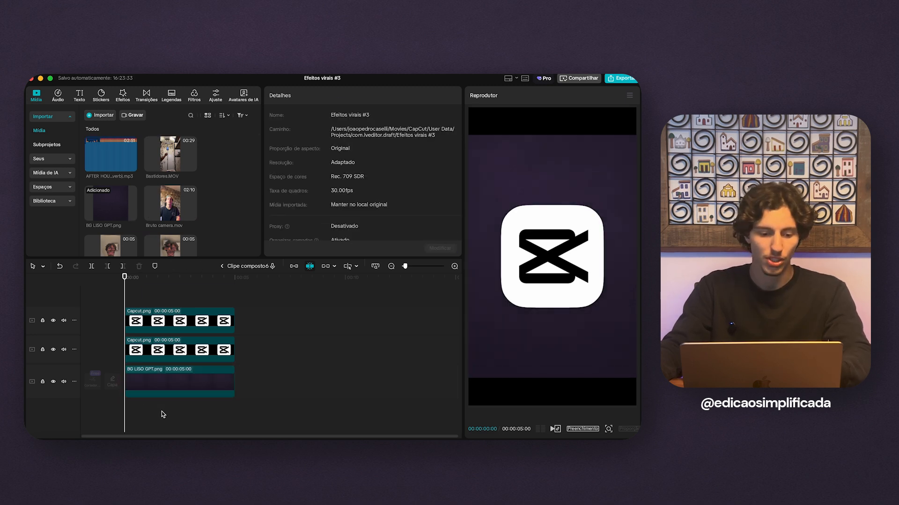
pyautogui.click(42, 382)
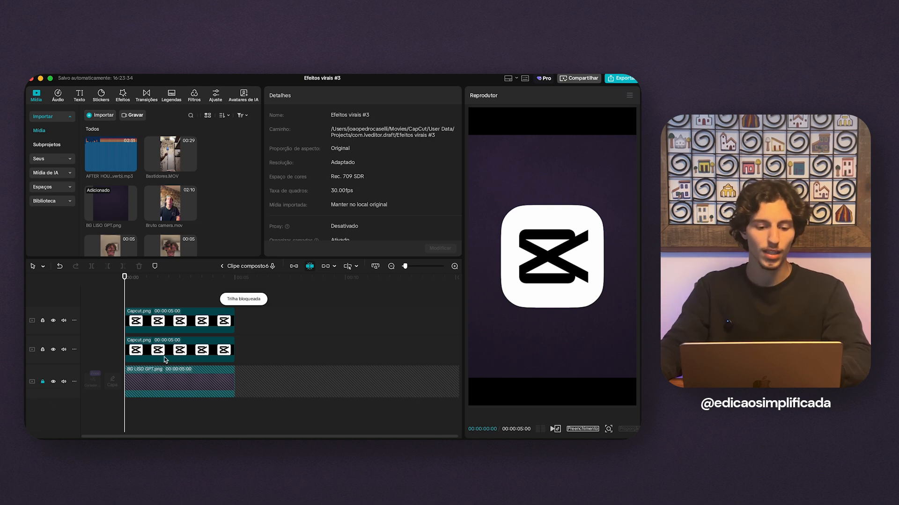
# - Hide the upper Capcut.png track and set the lower clip's Exposição, Contraste, Destacar, Sombra, Brancos and Pretos to -50
pyautogui.click(144, 322)
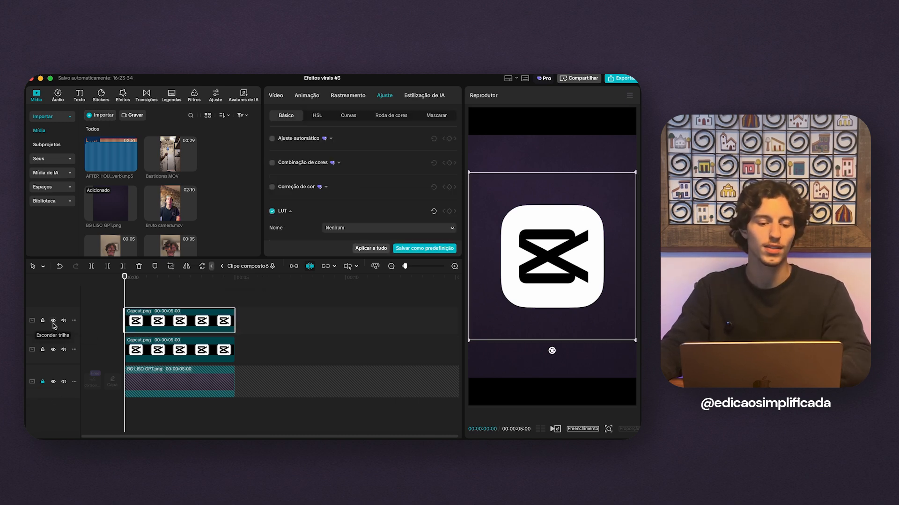
pyautogui.click(53, 322)
pyautogui.click(148, 353)
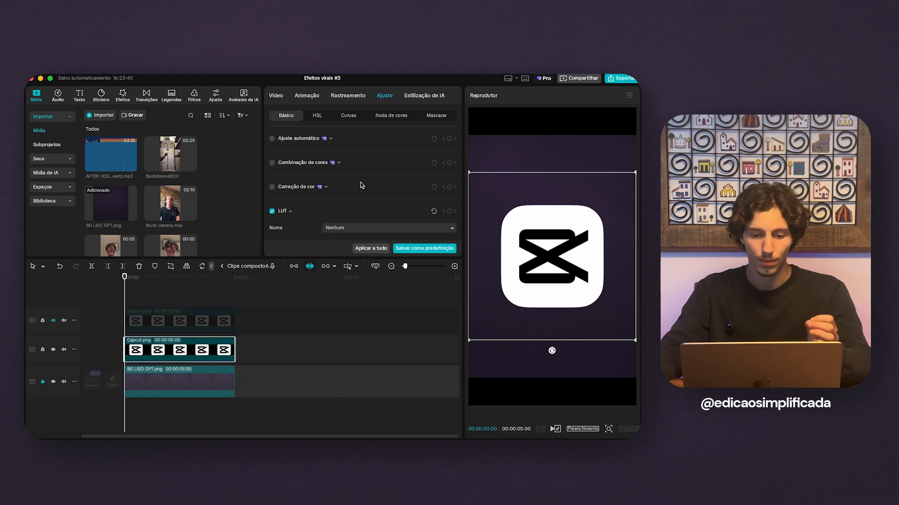
pyautogui.scroll(-10, 365, 211)
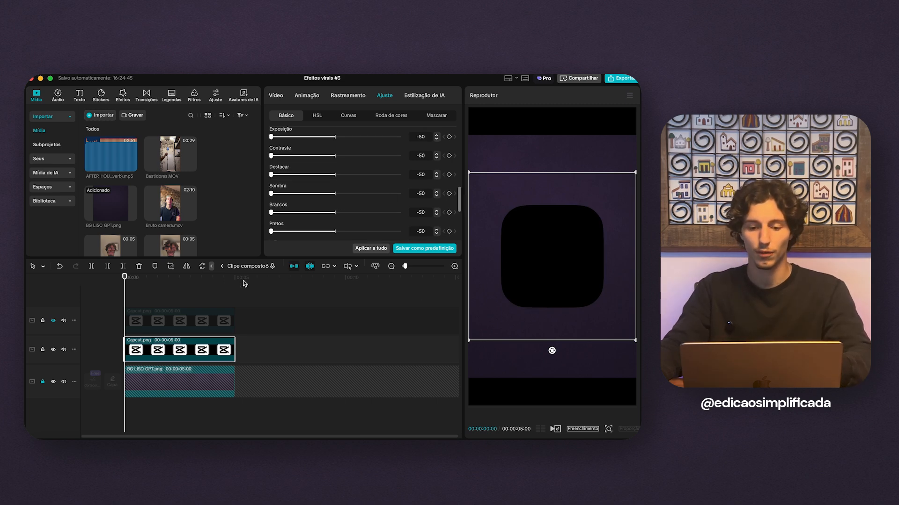
# - Set the lower Capcut.png clip's Brilho to -50 and review its color adjustments
pyautogui.moveTo(236, 262); pyautogui.dragTo(239, 351)
pyautogui.scroll(2, 361, 268)
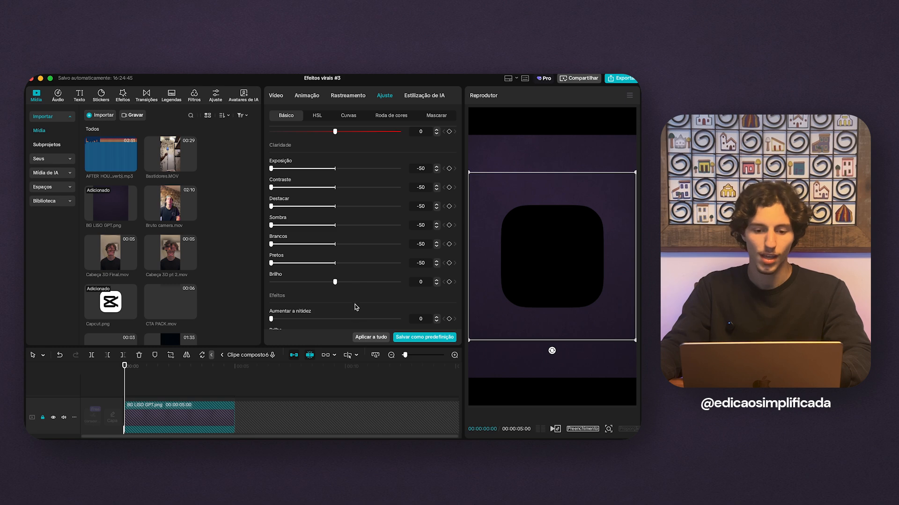
pyautogui.moveTo(335, 283); pyautogui.dragTo(32, 271)
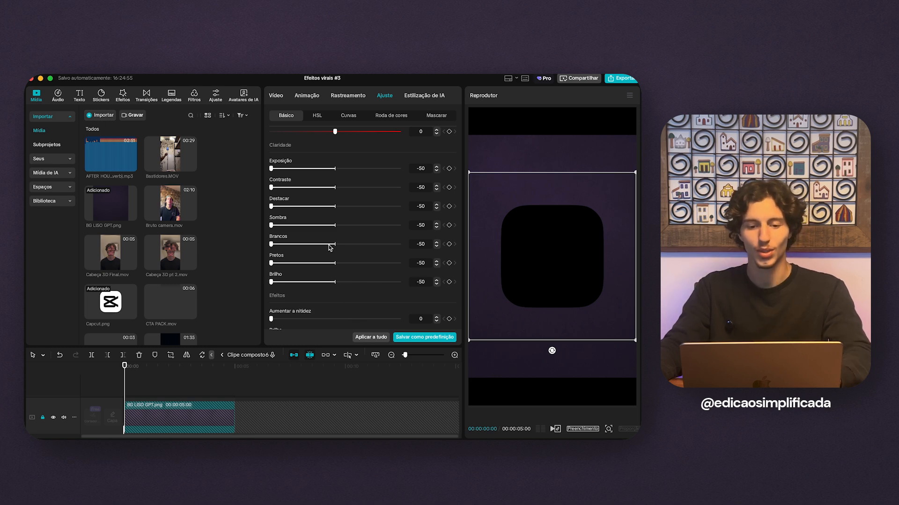
pyautogui.scroll(10, 332, 206)
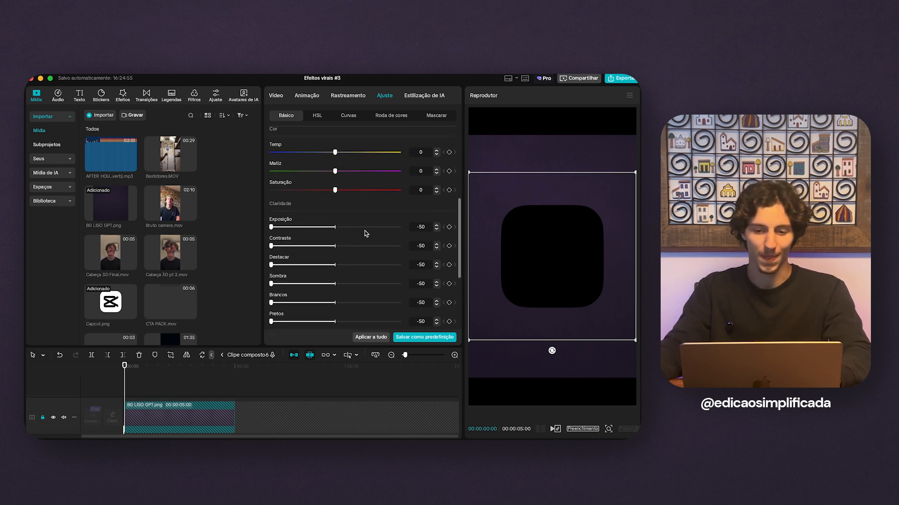
pyautogui.scroll(-10, 336, 241)
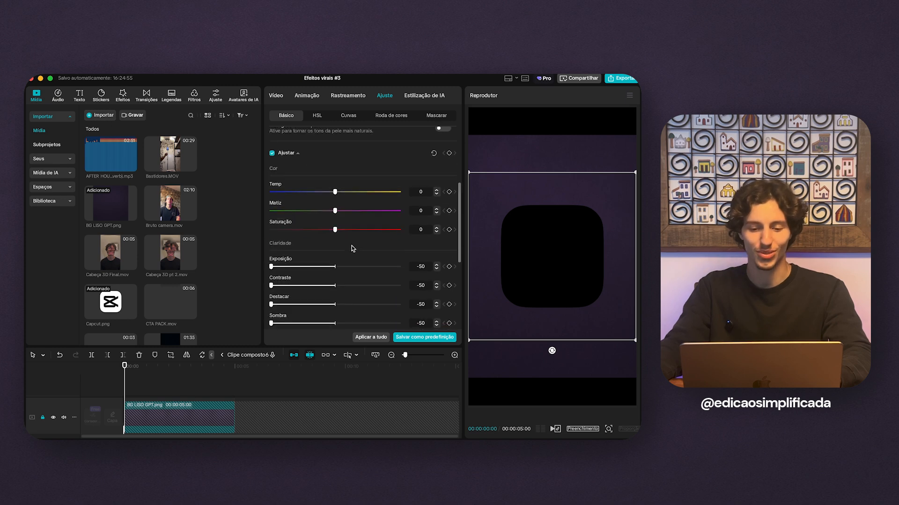
pyautogui.scroll(3, 352, 241)
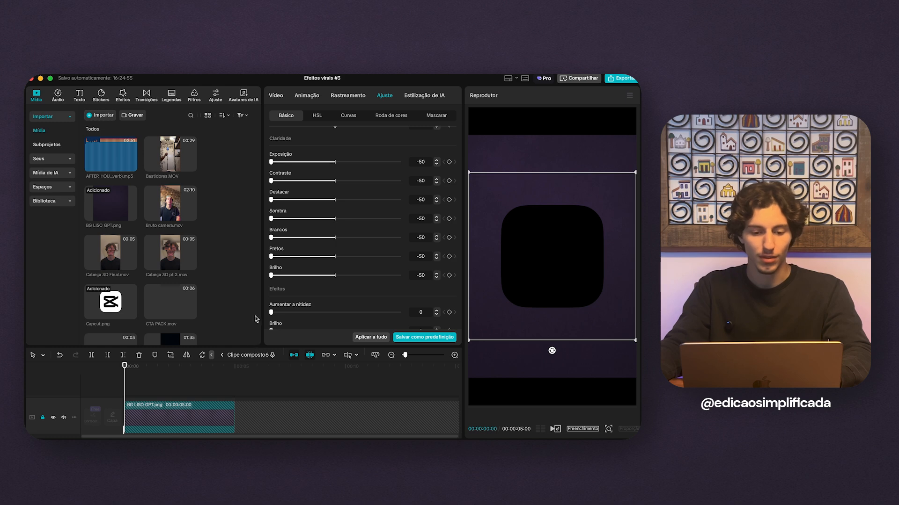
# - Show the upper Capcut.png track again over the darkened copy
pyautogui.moveTo(239, 348); pyautogui.dragTo(237, 214)
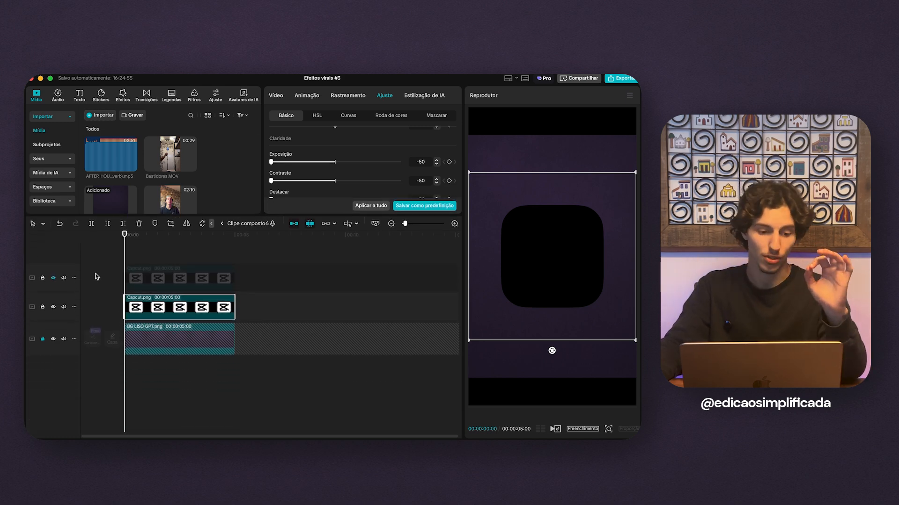
pyautogui.click(110, 271)
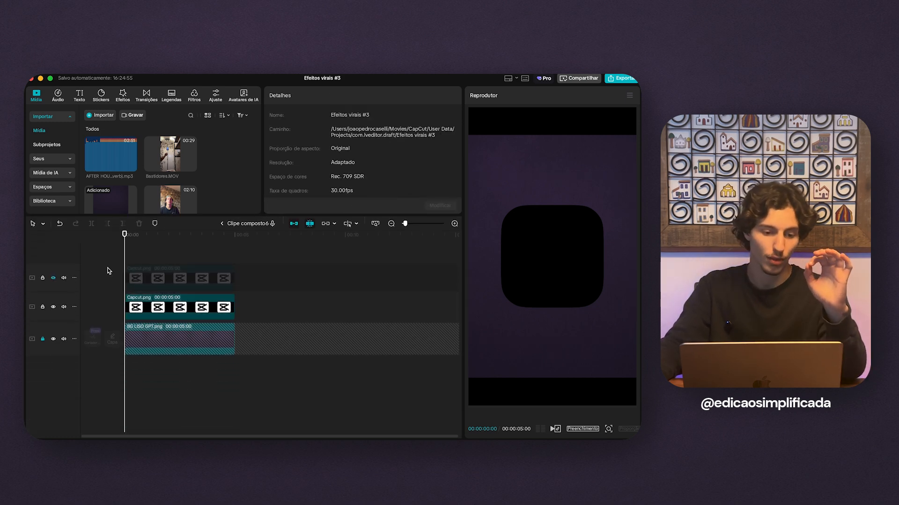
pyautogui.click(54, 279)
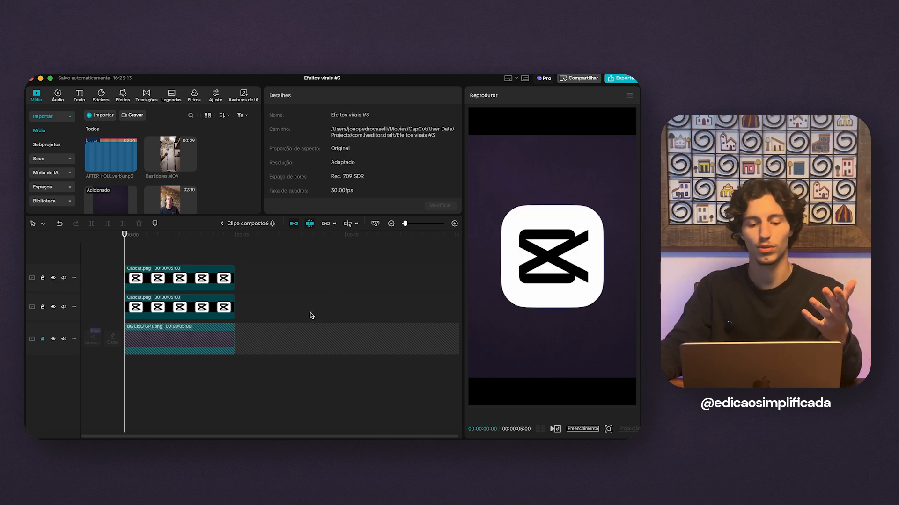
# - Add the Desfocar video effect between the two Capcut.png clips, with its intensity at 0 and its length matching the clips
pyautogui.click(205, 311)
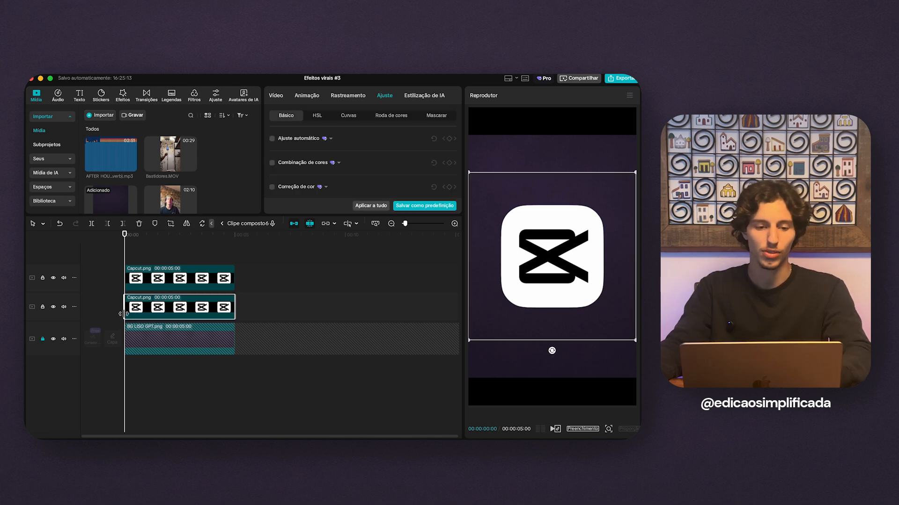
pyautogui.moveTo(220, 218); pyautogui.dragTo(220, 238)
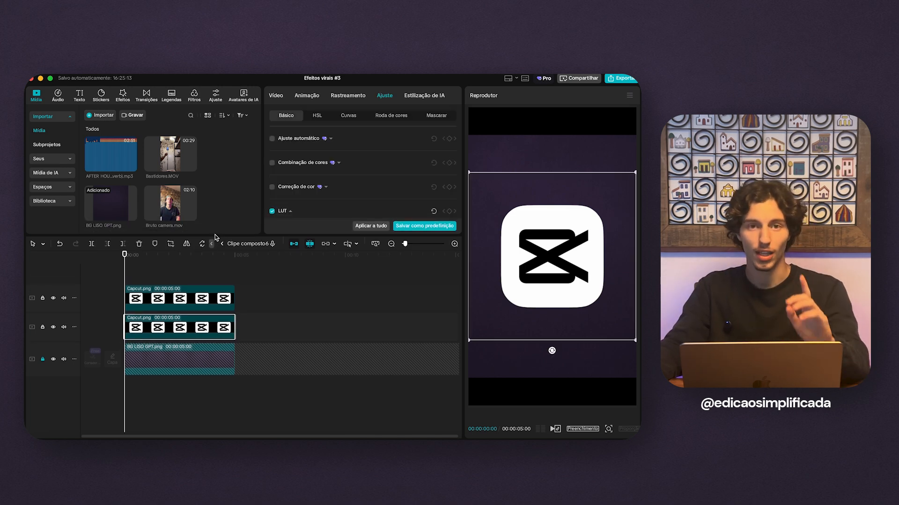
pyautogui.click(125, 94)
pyautogui.click(117, 115)
pyautogui.write('desfocar')
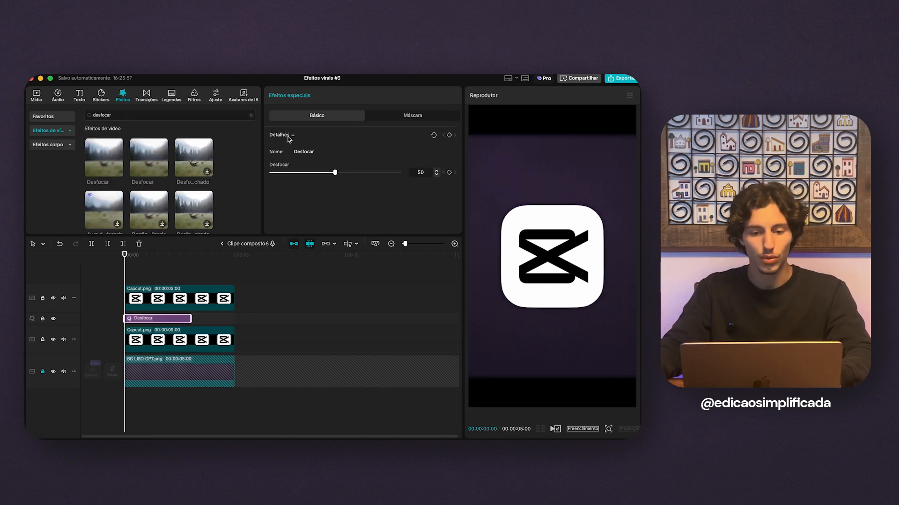
pyautogui.moveTo(335, 174); pyautogui.dragTo(271, 174)
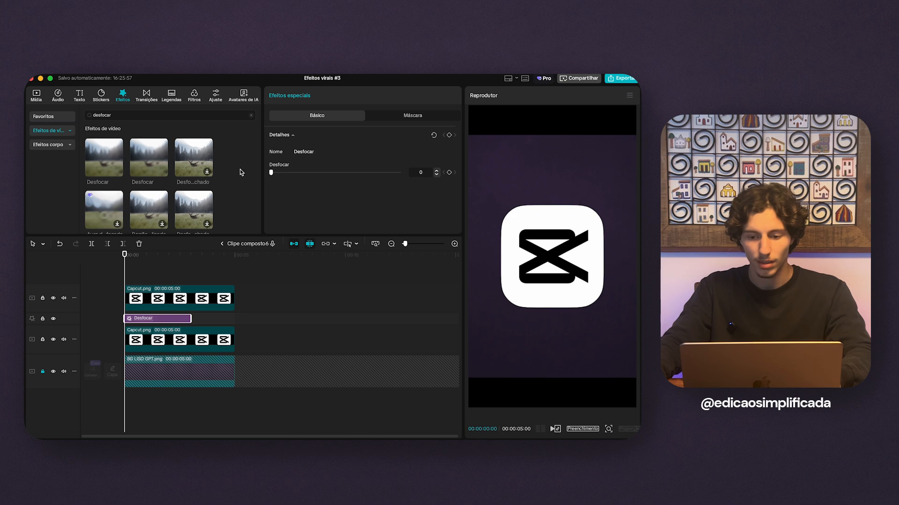
pyautogui.moveTo(191, 319); pyautogui.dragTo(235, 319)
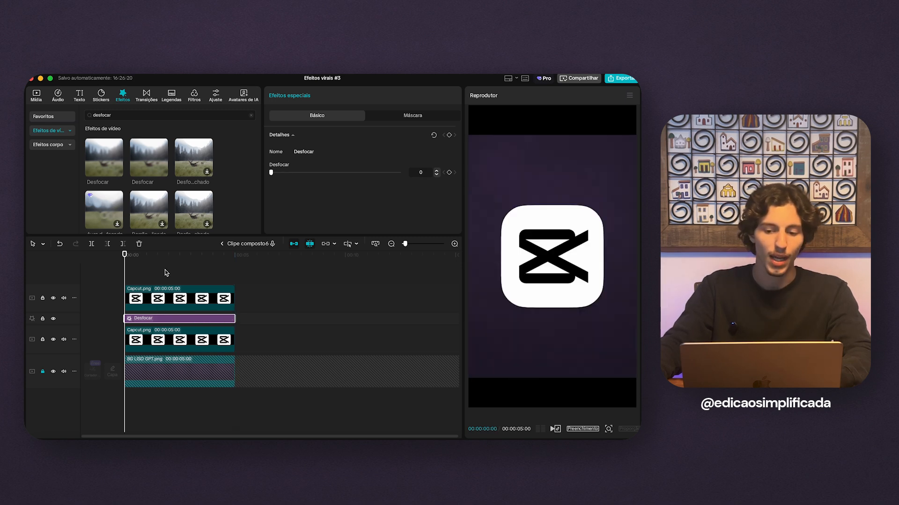
# - Set the Desfocar effect's intensity to 100, hiding the upper Capcut.png track only while adjusting the blur
pyautogui.click(165, 270)
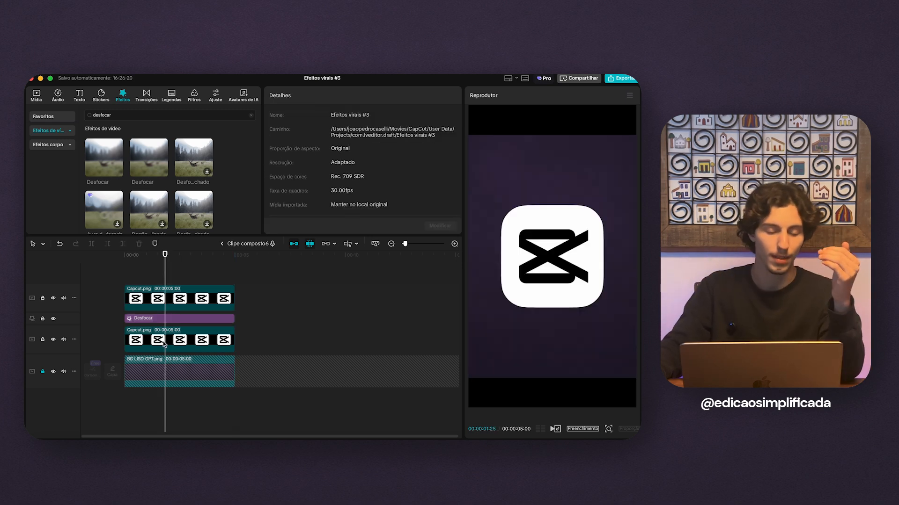
pyautogui.click(53, 298)
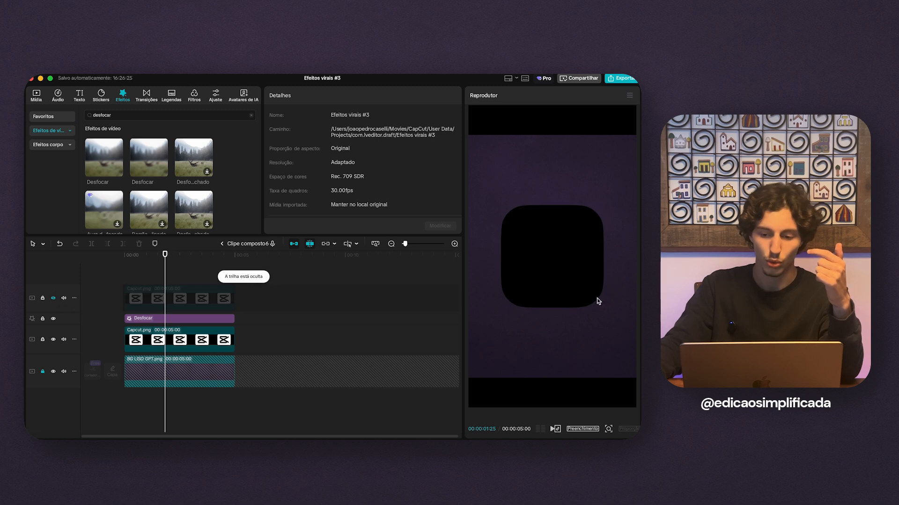
pyautogui.click(190, 320)
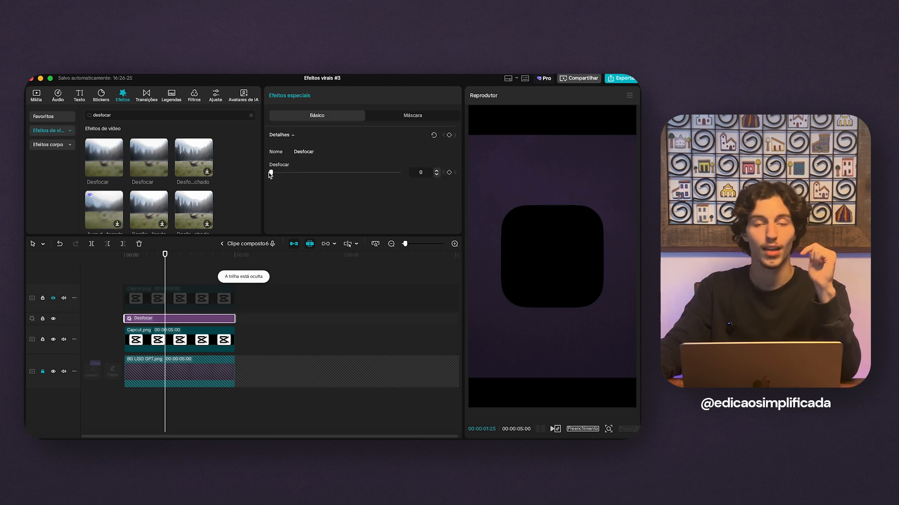
pyautogui.moveTo(271, 172); pyautogui.dragTo(437, 172)
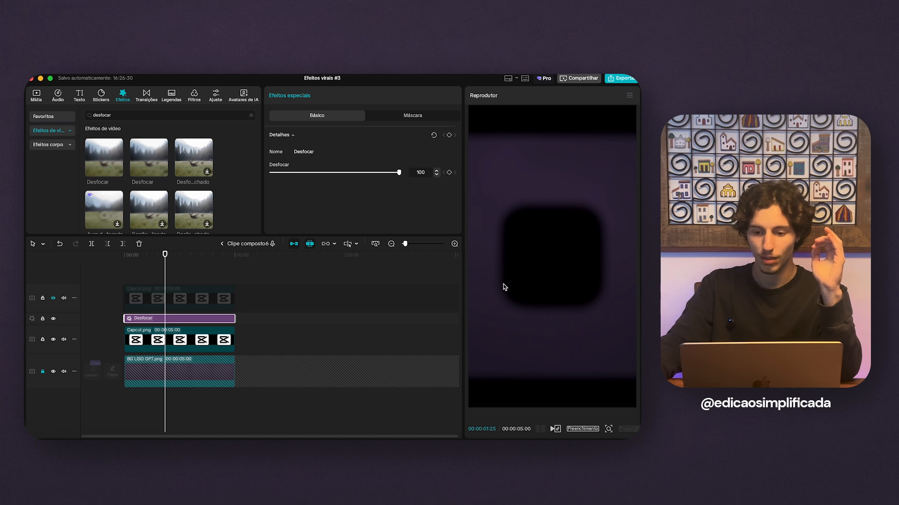
pyautogui.click(53, 298)
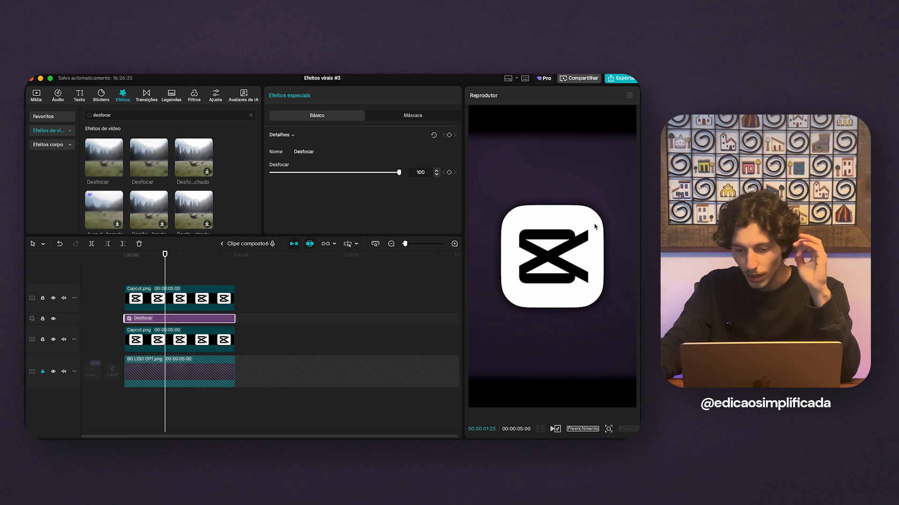
# - Scale the lower Capcut.png clip up to 116% so its dark blur extends around the logo
pyautogui.click(188, 345)
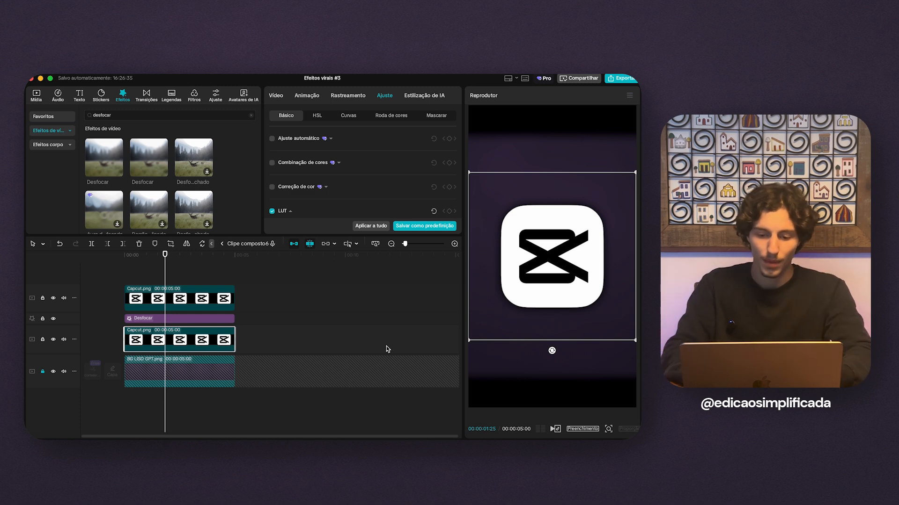
pyautogui.click(276, 96)
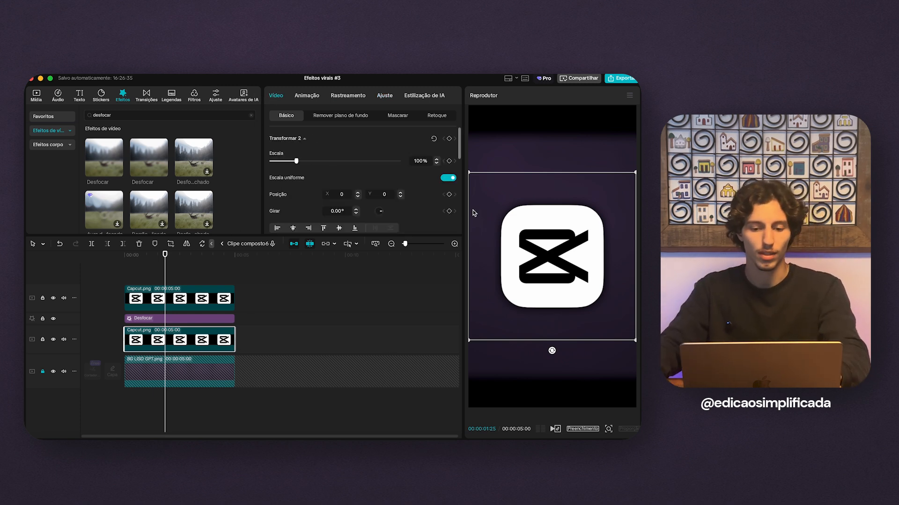
pyautogui.moveTo(442, 237); pyautogui.dragTo(322, 319)
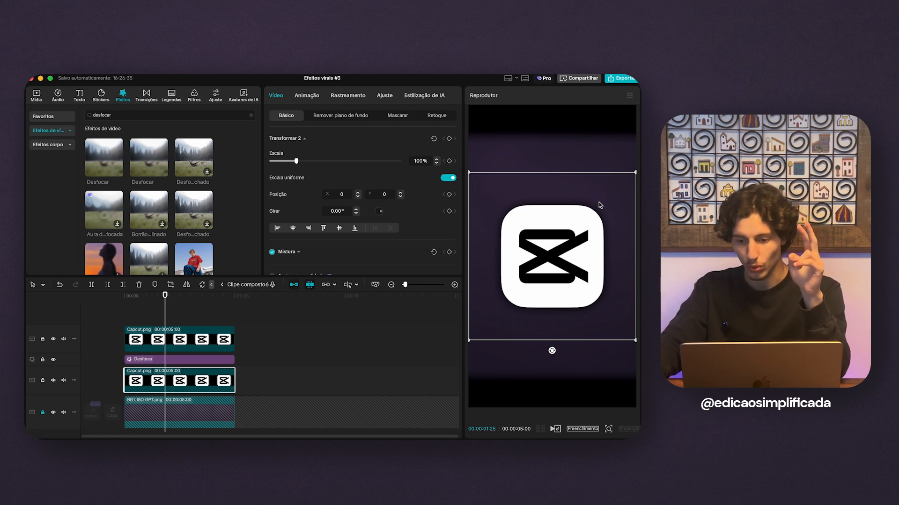
pyautogui.moveTo(436, 163); pyautogui.dragTo(437, 163)
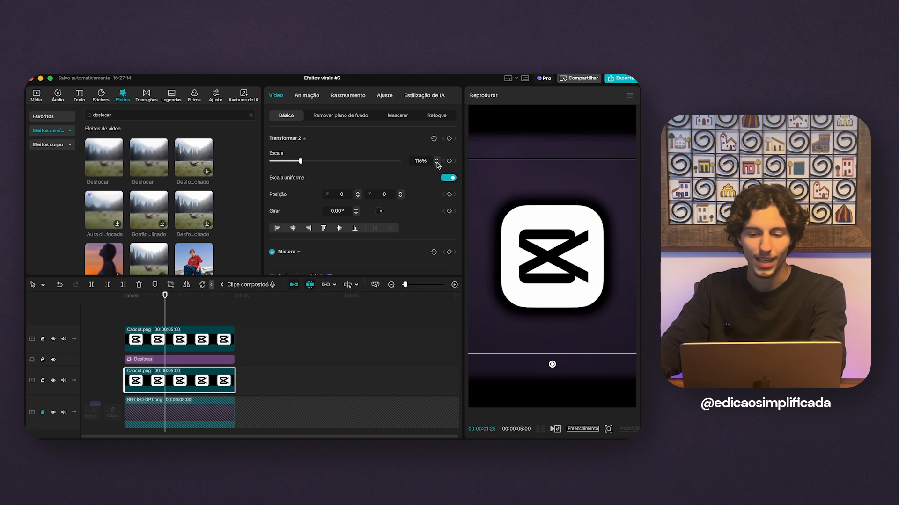
# - Reduce the lower Capcut.png clip's scale and offset it slightly down and right so its blur forms a drop shadow
pyautogui.moveTo(436, 163); pyautogui.dragTo(438, 164)
pyautogui.moveTo(557, 255); pyautogui.dragTo(560, 305)
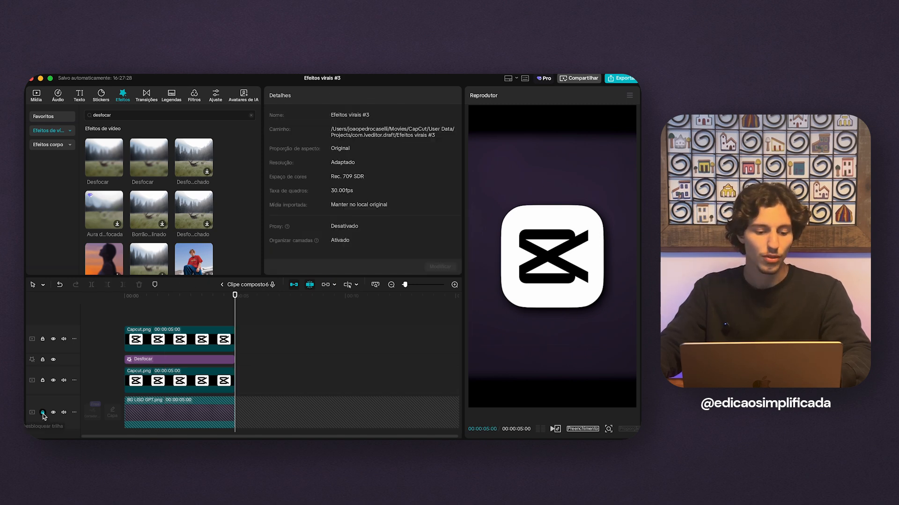
# - Unlock and hide the BG LISO GPT.png background track, and return to the main timeline
pyautogui.click(43, 413)
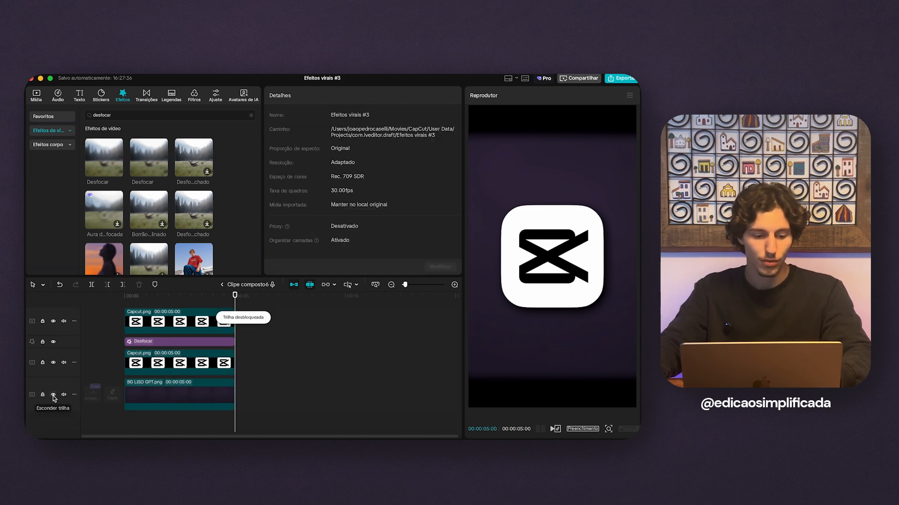
pyautogui.click(53, 395)
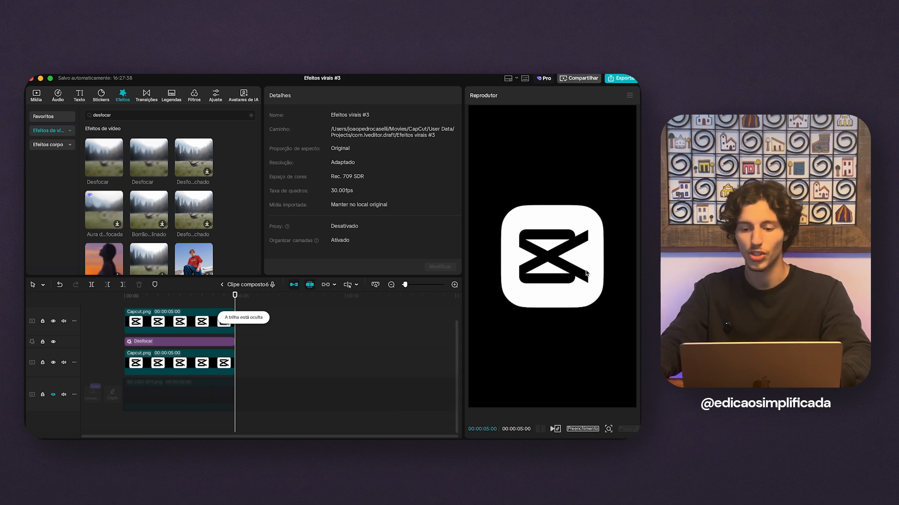
pyautogui.click(223, 285)
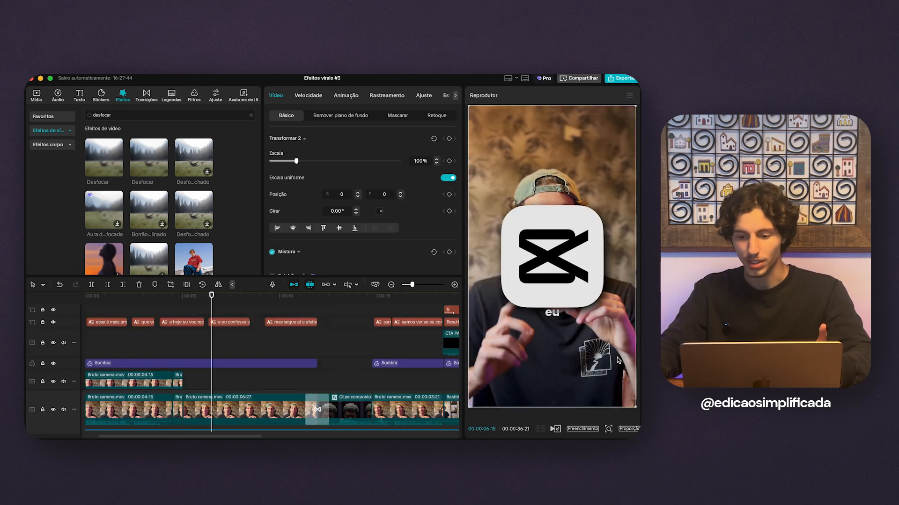
# - Scale Clipe composto6 to 82% and move it up in the frame to about X -136, Y 790
pyautogui.moveTo(564, 289); pyautogui.dragTo(558, 256)
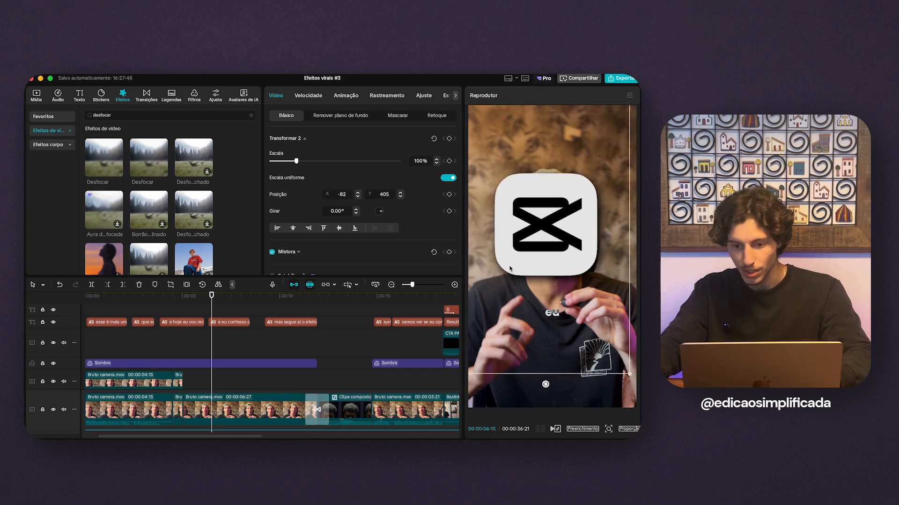
pyautogui.moveTo(525, 259); pyautogui.dragTo(561, 251)
pyautogui.moveTo(470, 350); pyautogui.dragTo(521, 194)
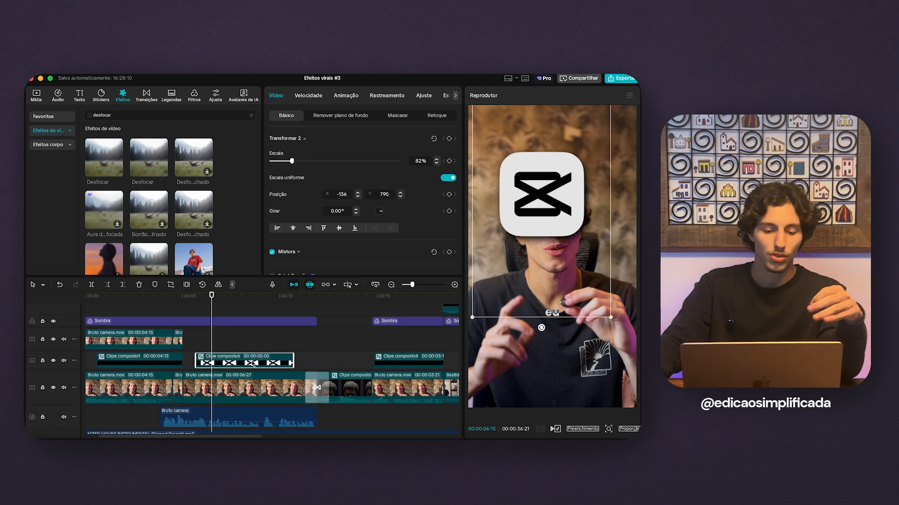
# - Reopen Clipe composto6 and show its BG LISO GPT.png background track
pyautogui.doubleClick(225, 363)
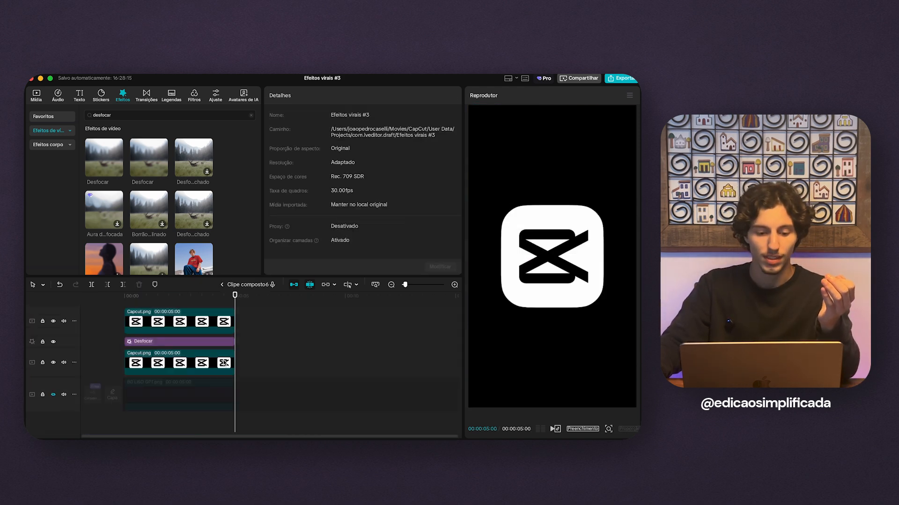
pyautogui.scroll(1, 215, 339)
pyautogui.moveTo(179, 314)
pyautogui.mouseDown()
pyautogui.moveTo(124, 315)
pyautogui.moveTo(164, 315)
pyautogui.mouseUp()
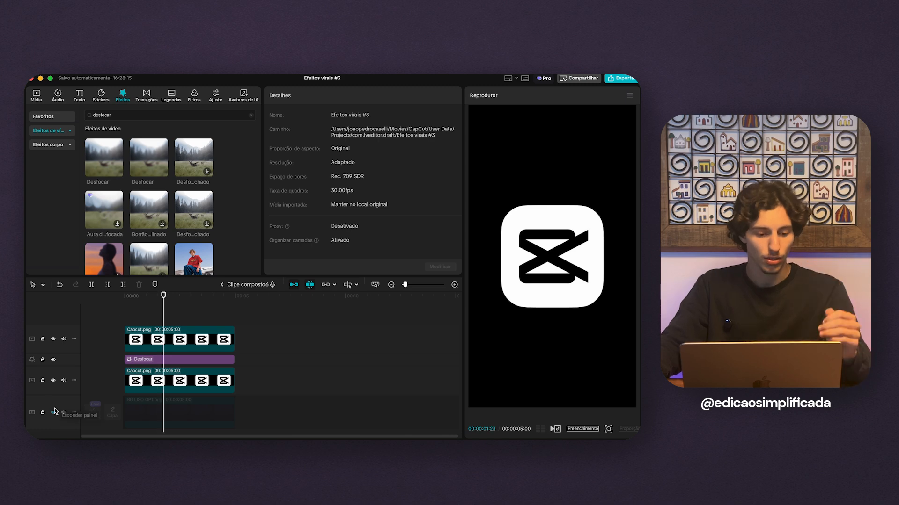
pyautogui.click(53, 413)
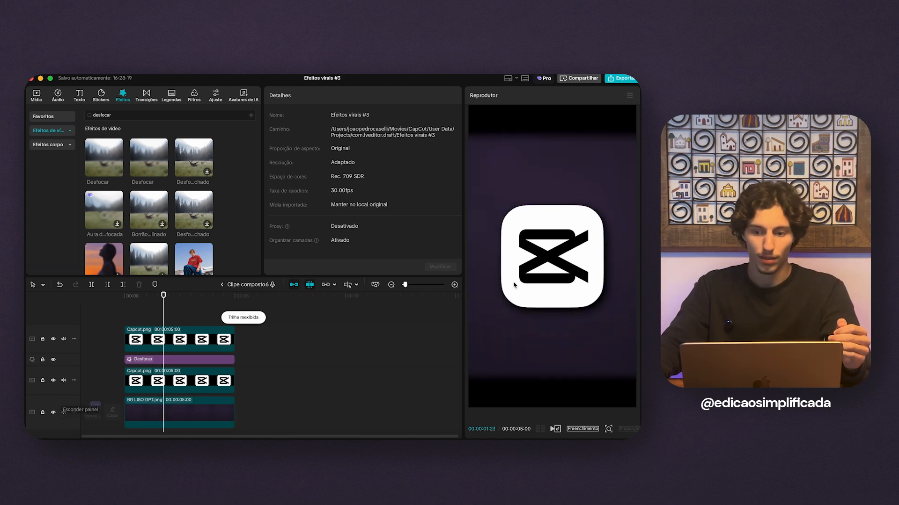
# - Try moving the upper Capcut.png logo up and left away from its shadow, and undo the move
pyautogui.click(155, 343)
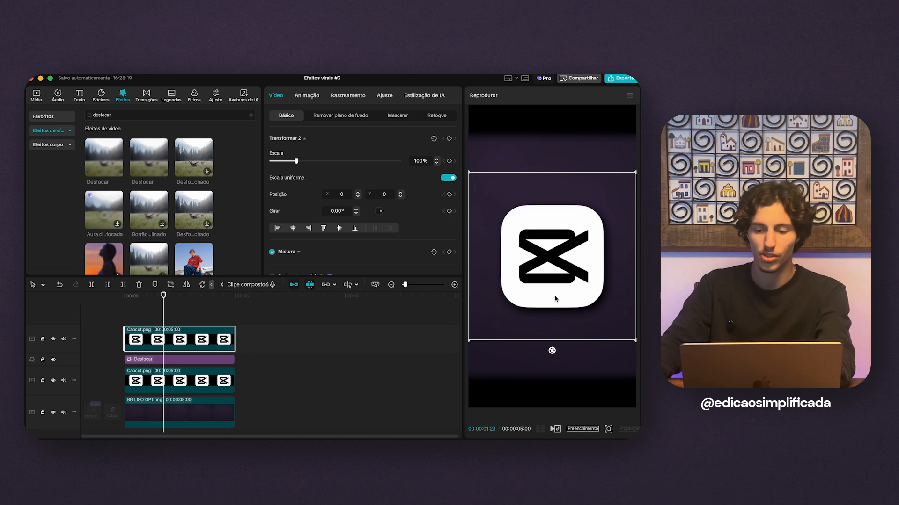
pyautogui.moveTo(556, 301); pyautogui.dragTo(521, 283)
pyautogui.click(189, 312)
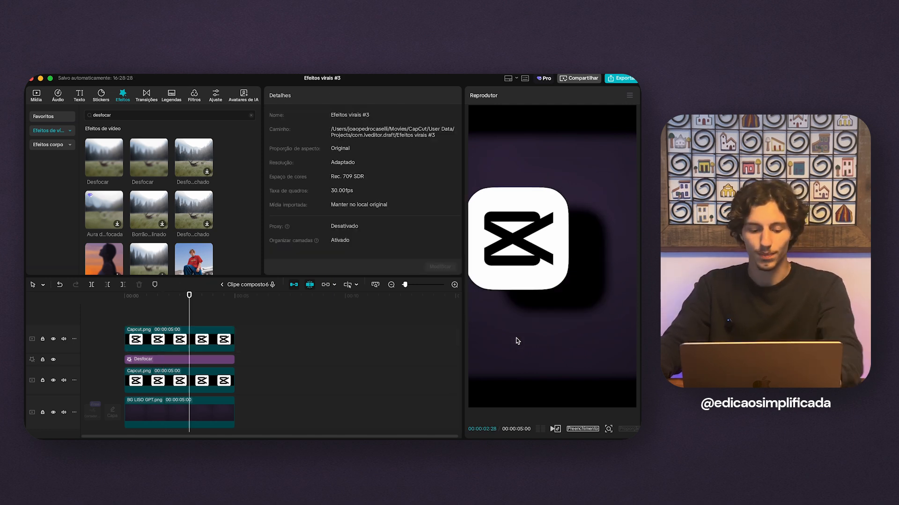
pyautogui.press('super+z')
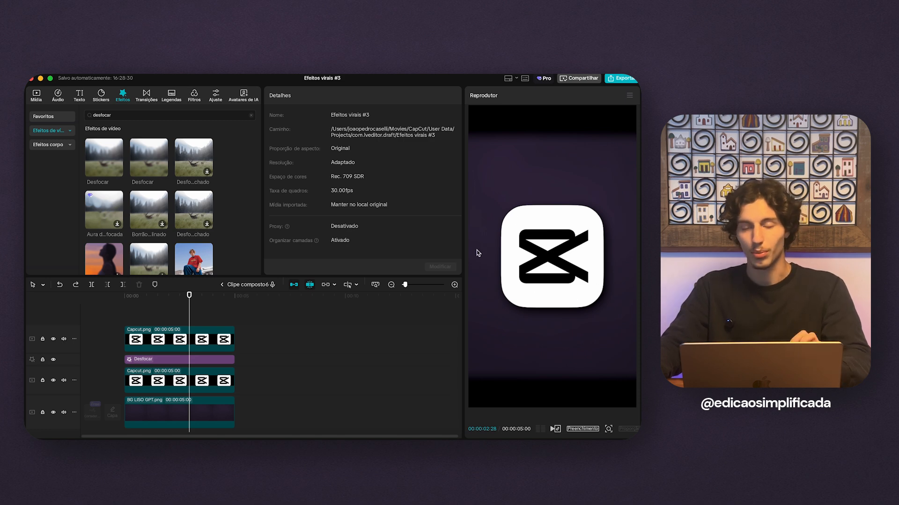
# - Hide the BG LISO GPT.png track again and leave the compound clip for the main timeline
pyautogui.click(53, 413)
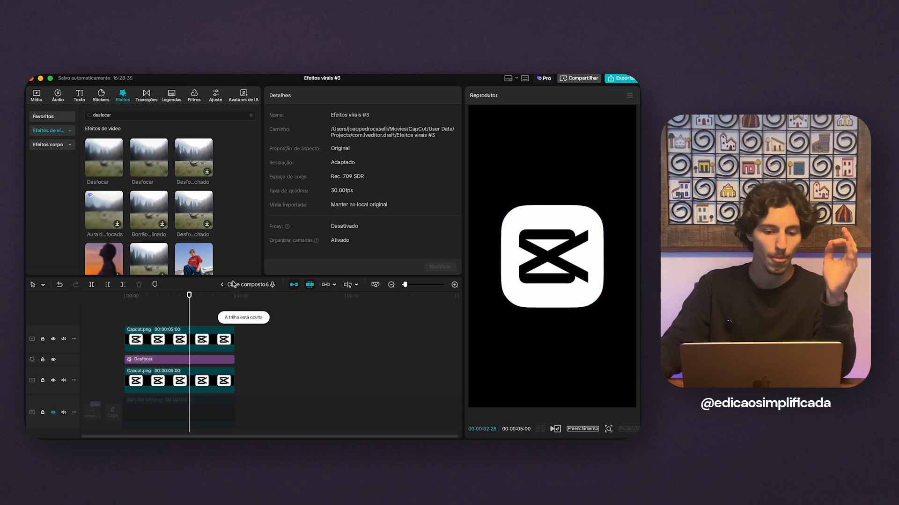
pyautogui.click(222, 285)
# - Scale Clipe composto6 to 61% and move it around the frame, leaving it horizontally centred over the speaker's face
pyautogui.moveTo(605, 304); pyautogui.dragTo(543, 324)
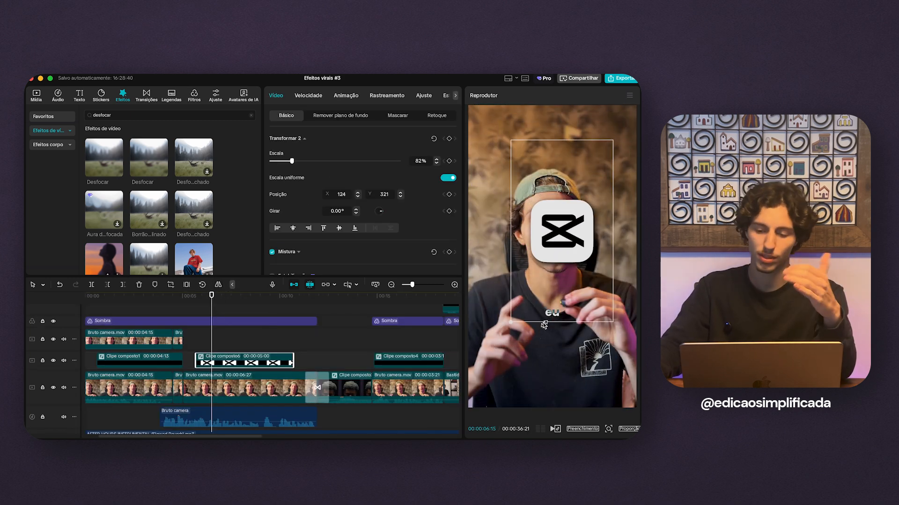
pyautogui.moveTo(569, 280); pyautogui.dragTo(521, 202)
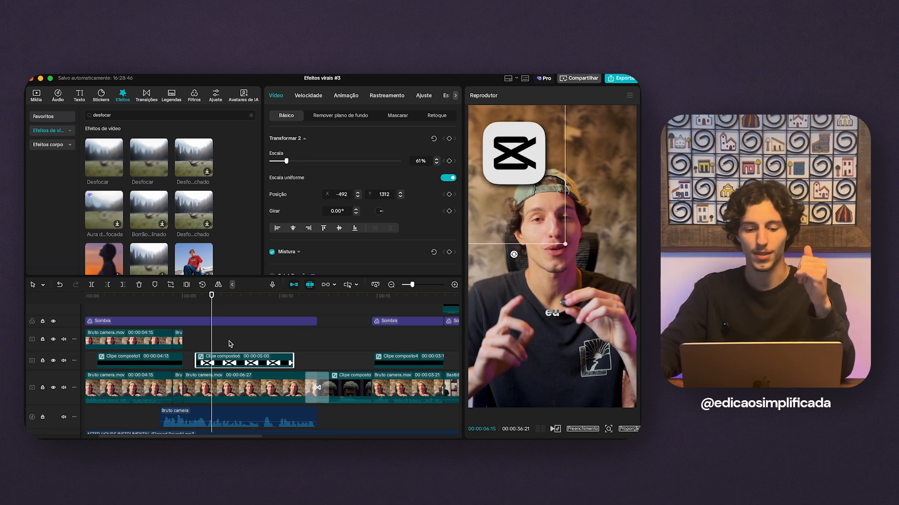
pyautogui.moveTo(514, 170); pyautogui.dragTo(553, 226)
# - Apply an entrance animation with a 2.3 s duration to Clipe composto6 and preview it
pyautogui.click(345, 95)
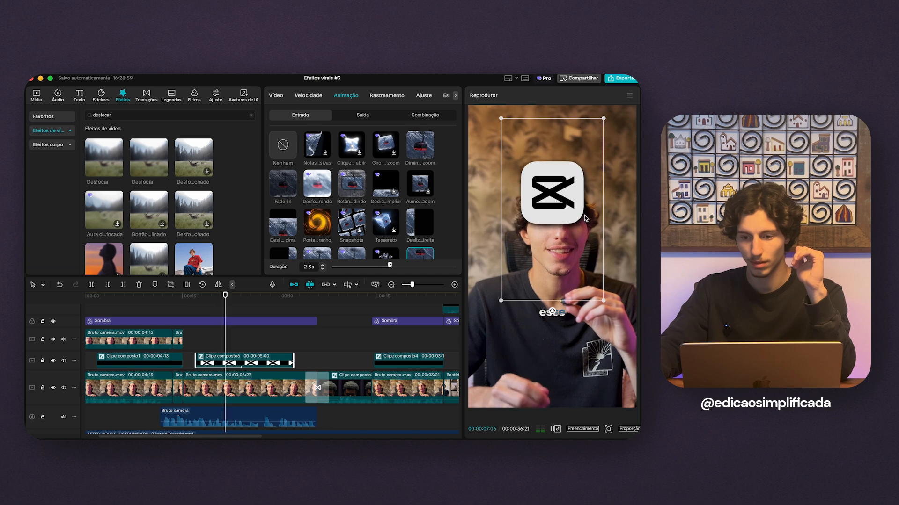
pyautogui.press('space')
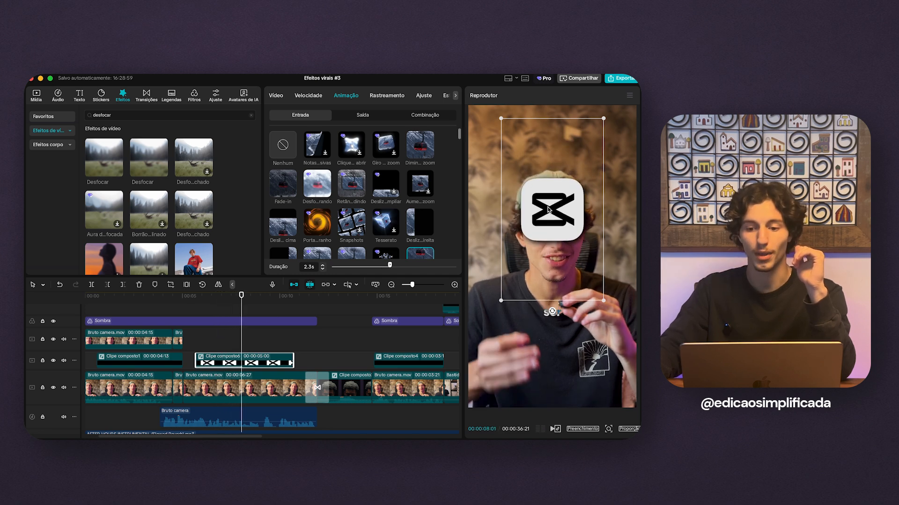
pyautogui.moveTo(241, 305); pyautogui.dragTo(214, 306)
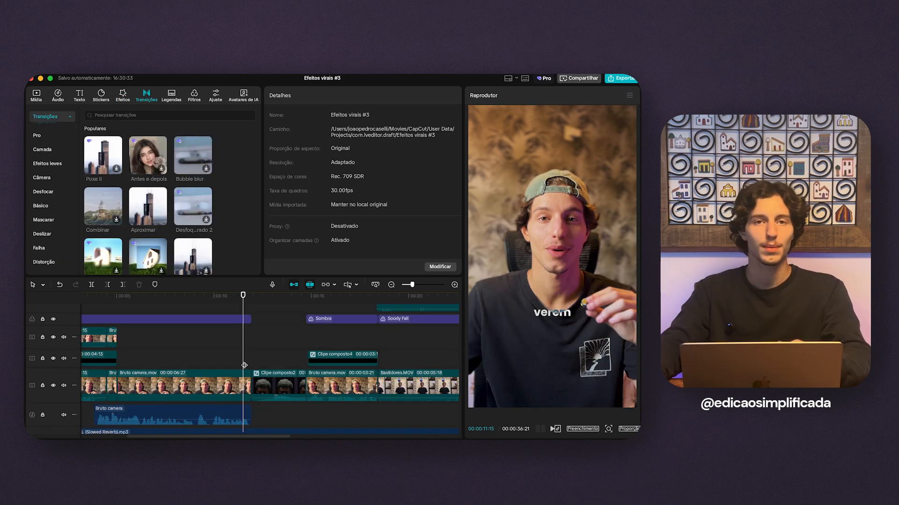
# - Preview the Clipe composto2 section of the main timeline and open that compound clip
pyautogui.moveTo(245, 365); pyautogui.dragTo(275, 370)
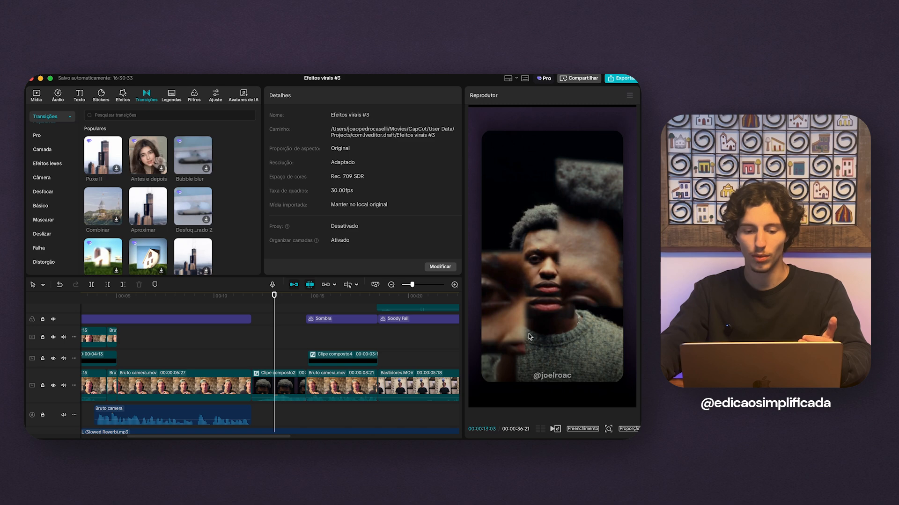
pyautogui.doubleClick(279, 386)
pyautogui.scroll(5, 183, 369)
pyautogui.scroll(-1, 184, 376)
pyautogui.scroll(3, 165, 383)
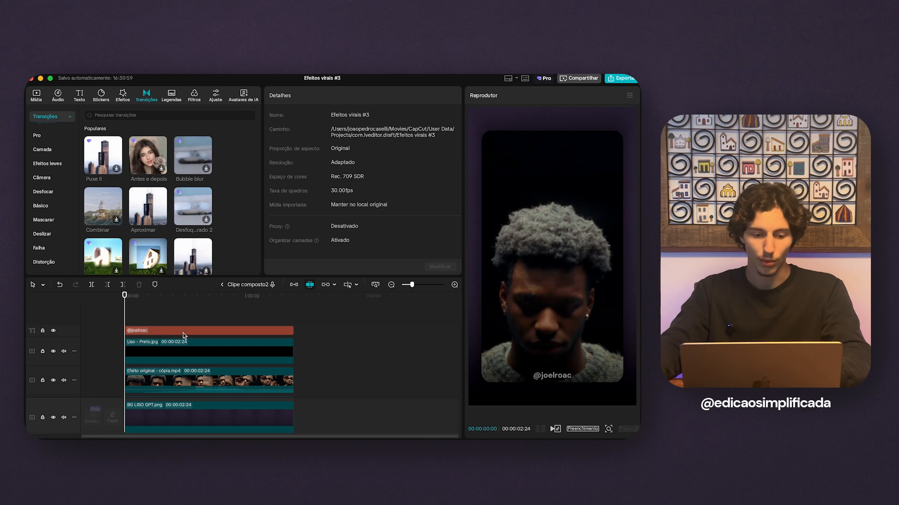
# - Examine the layers inside Clipe composto2: the credit text, both Liso - Preto.jpg clips, Efeito original - cópia.mp4 and the BG LISO GPT.png background
pyautogui.click(184, 335)
pyautogui.click(162, 353)
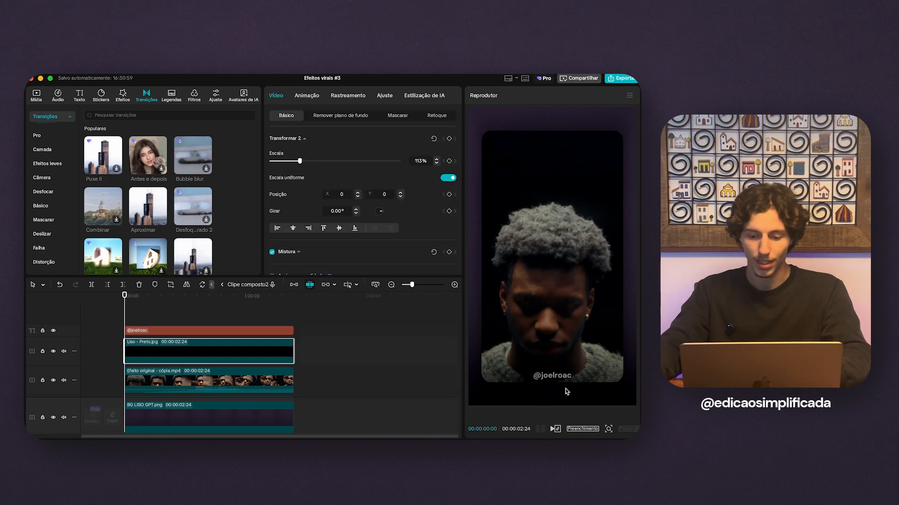
pyautogui.scroll(-2, 206, 397)
pyautogui.click(223, 364)
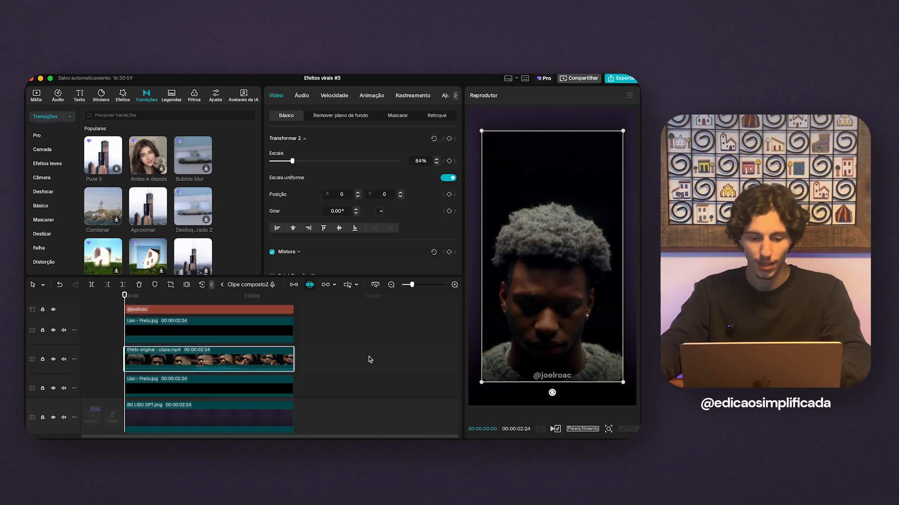
pyautogui.click(172, 393)
pyautogui.scroll(-1, 173, 393)
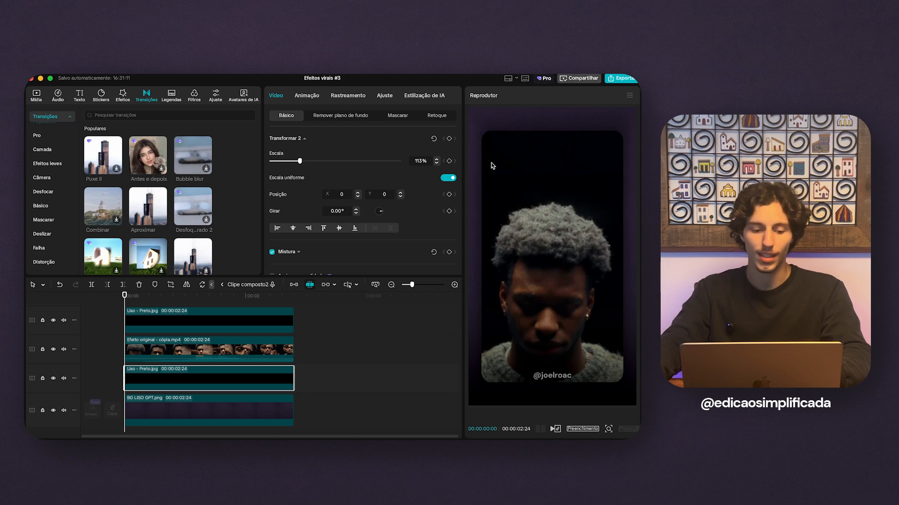
pyautogui.click(113, 372)
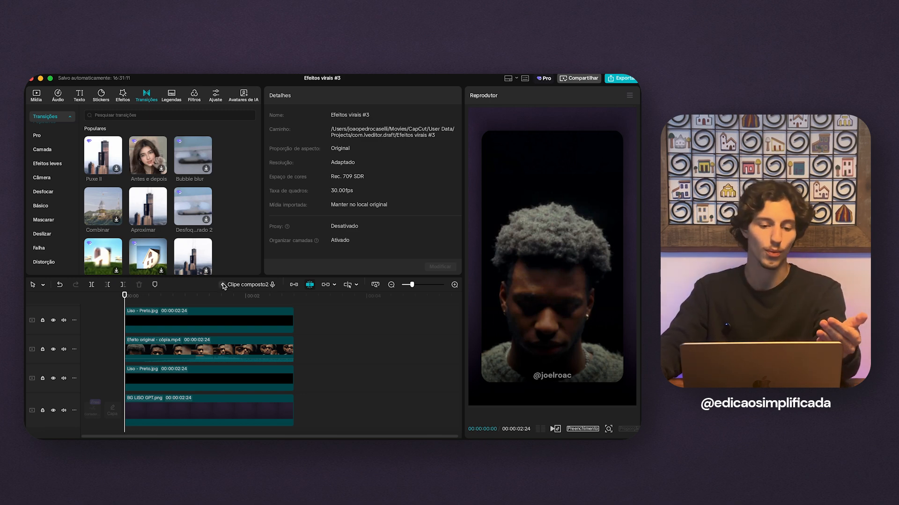
pyautogui.scroll(-2, 323, 377)
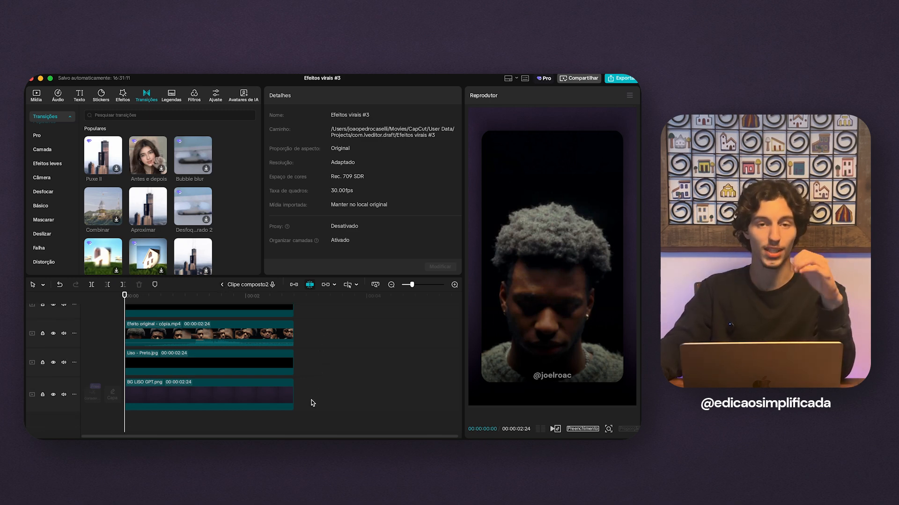
pyautogui.scroll(3, 296, 369)
pyautogui.press('super+a')
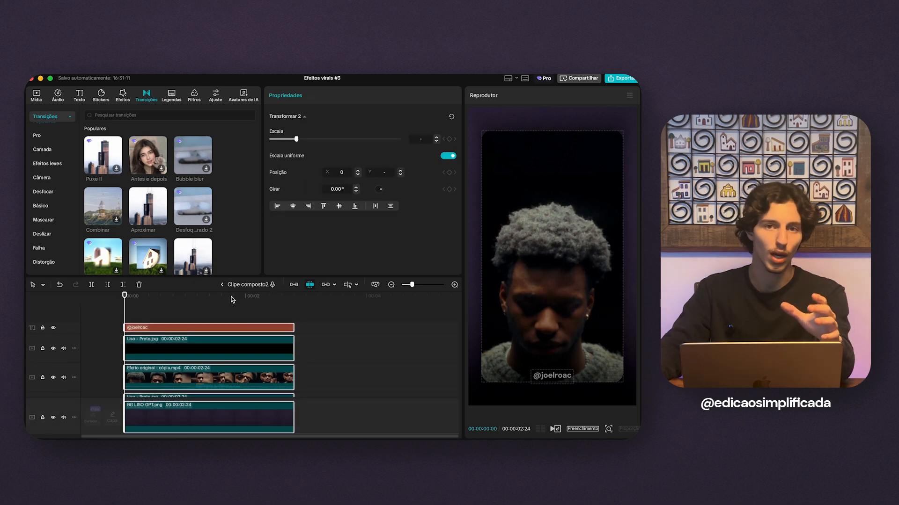
pyautogui.click(272, 317)
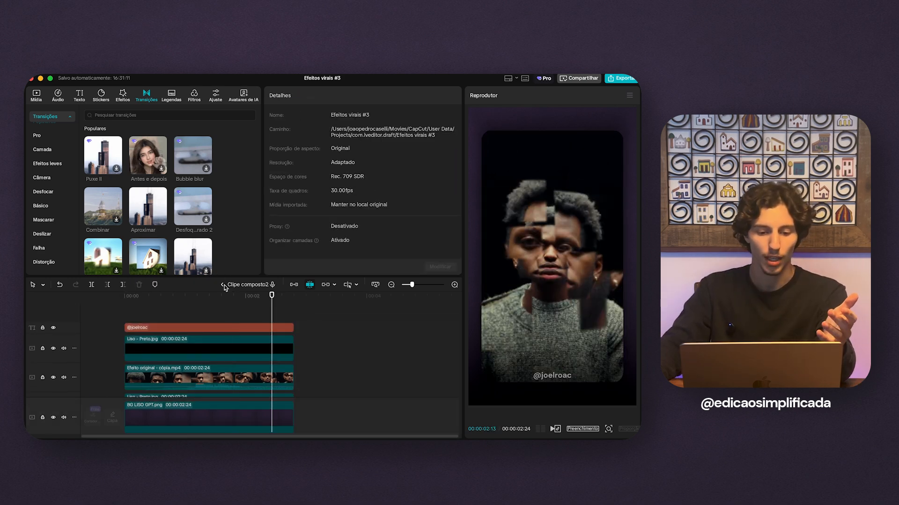
# - Return to the main timeline and give Clipe composto2 a slide-right entrance animation with a duration of 1.6 s
pyautogui.click(221, 284)
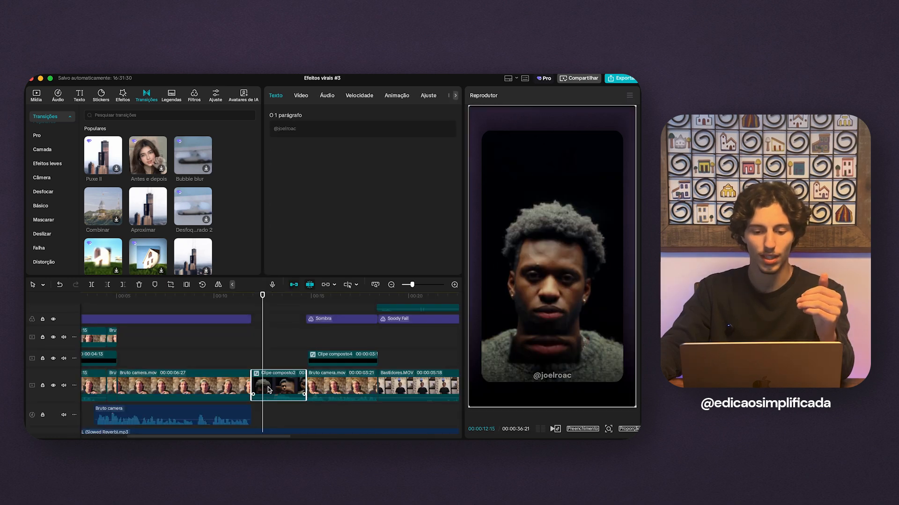
pyautogui.click(407, 98)
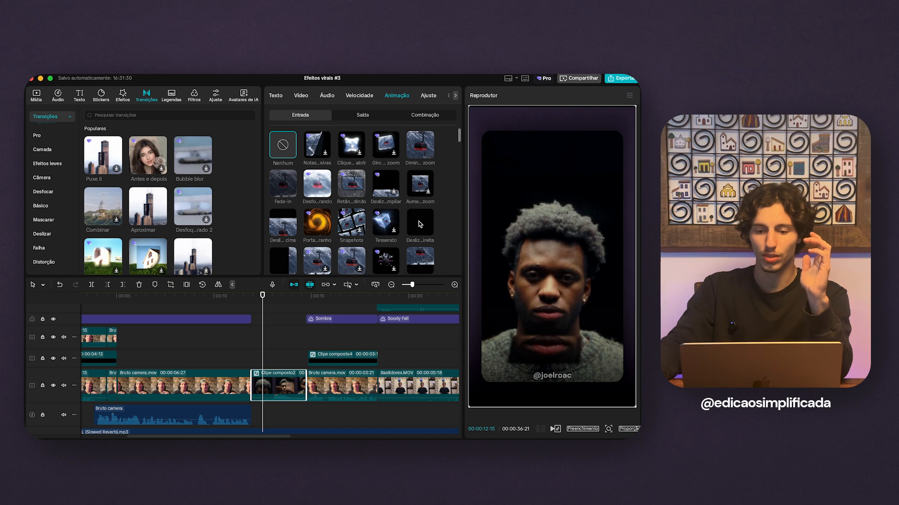
pyautogui.click(420, 225)
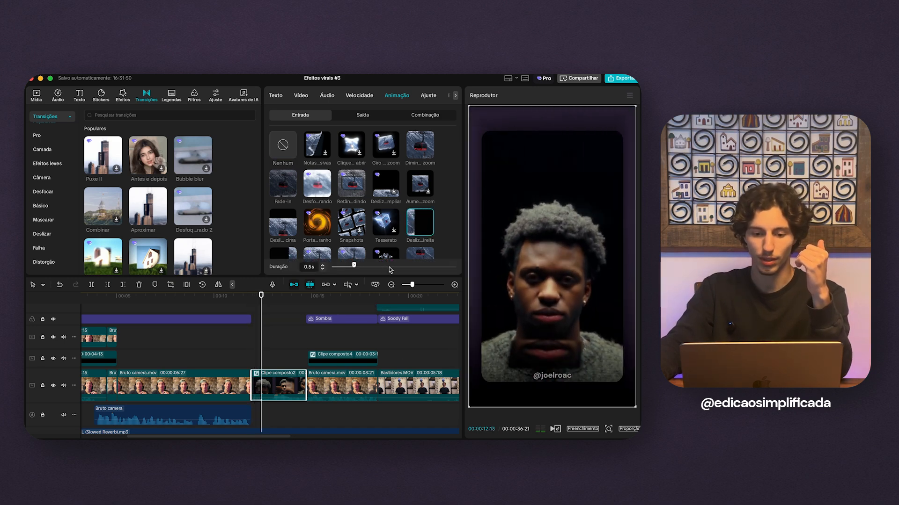
pyautogui.click(401, 268)
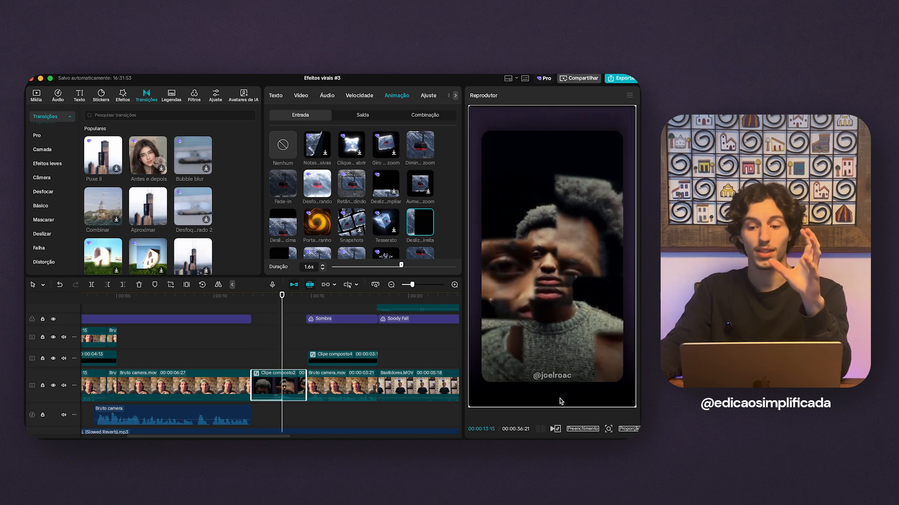
# - Add the Shake slide exit animation to Clipe composto2 with a 0.4 s duration, and check it near the clip's end
pyautogui.click(364, 116)
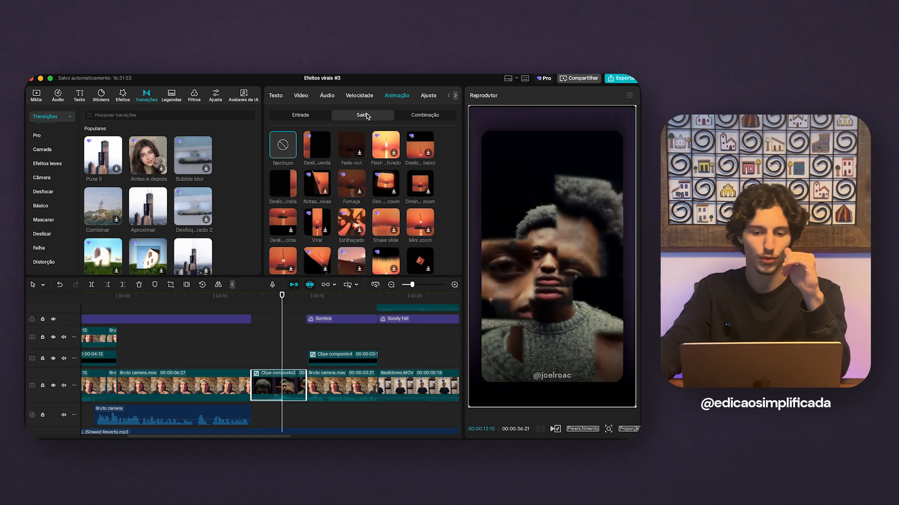
pyautogui.click(387, 224)
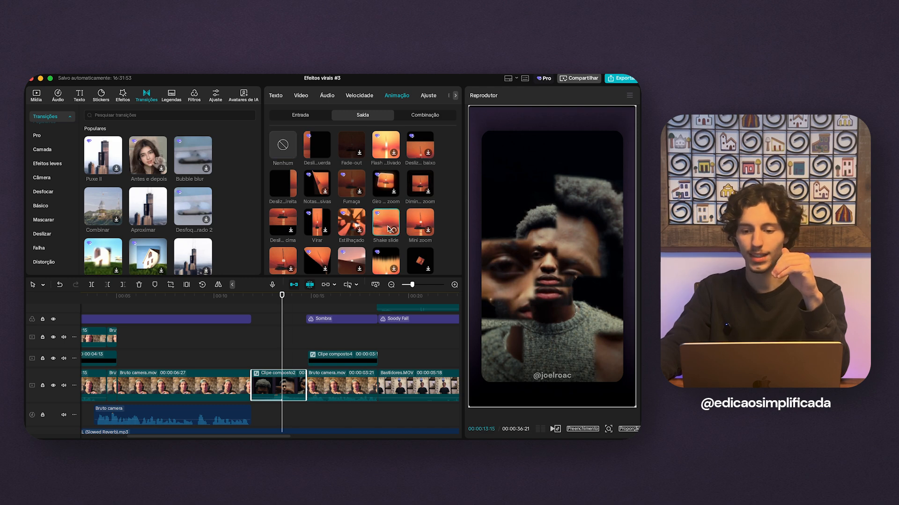
pyautogui.click(294, 380)
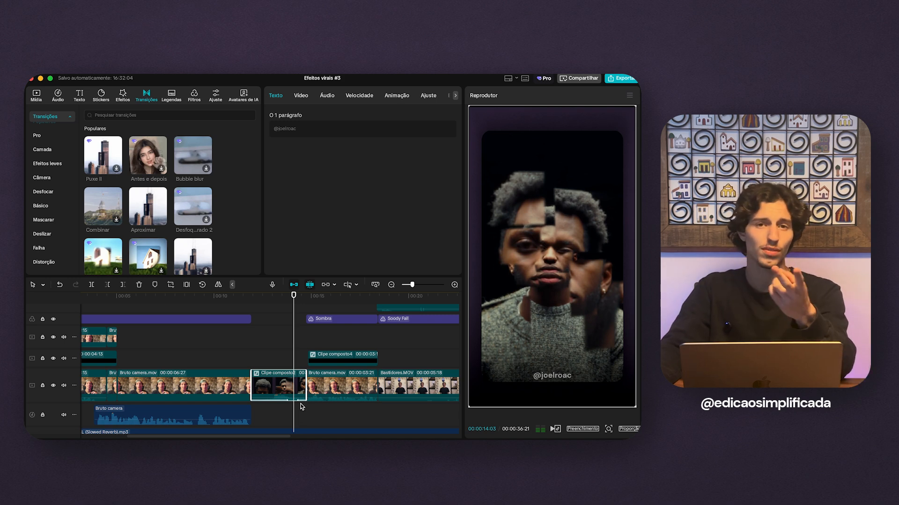
pyautogui.click(397, 96)
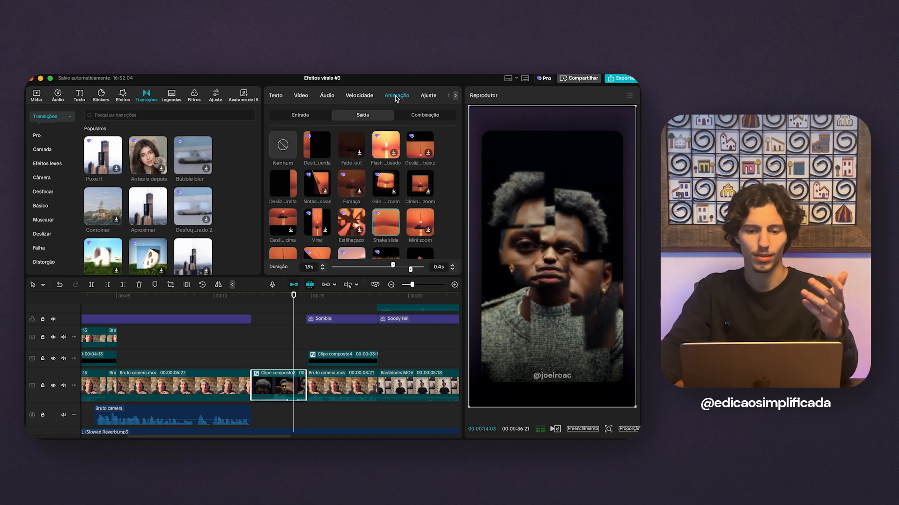
# - Remove the entrance and exit animations from Clipe composto2
pyautogui.click(290, 116)
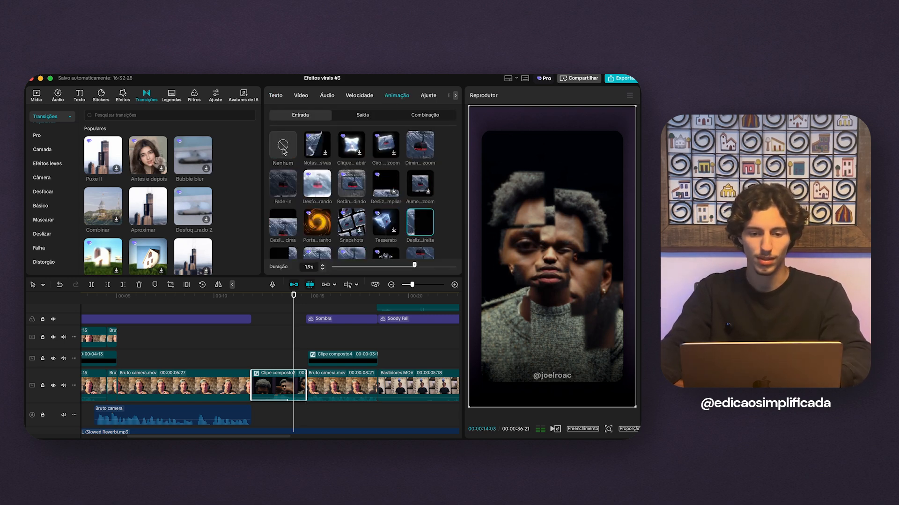
pyautogui.click(269, 364)
pyautogui.click(272, 359)
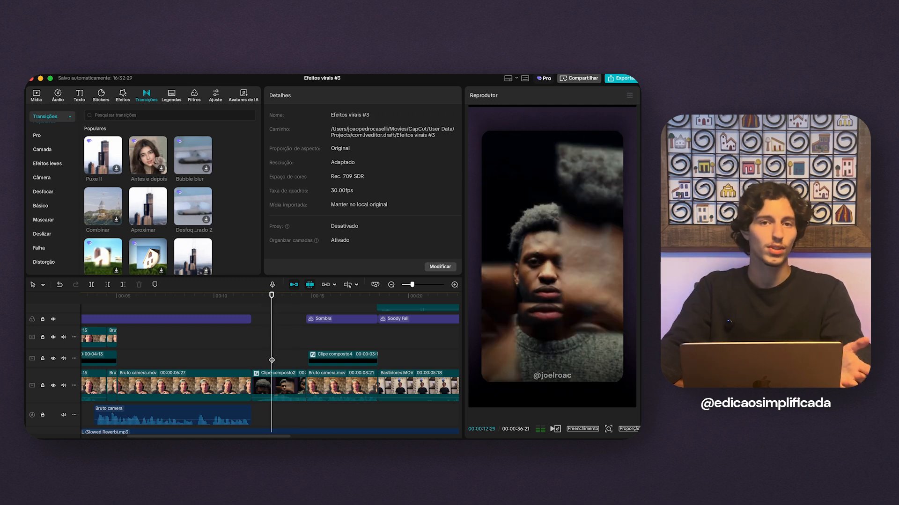
# - Apply the Alta saturação filter to the whole Clipe composto2 compound clip
pyautogui.click(269, 388)
pyautogui.click(196, 96)
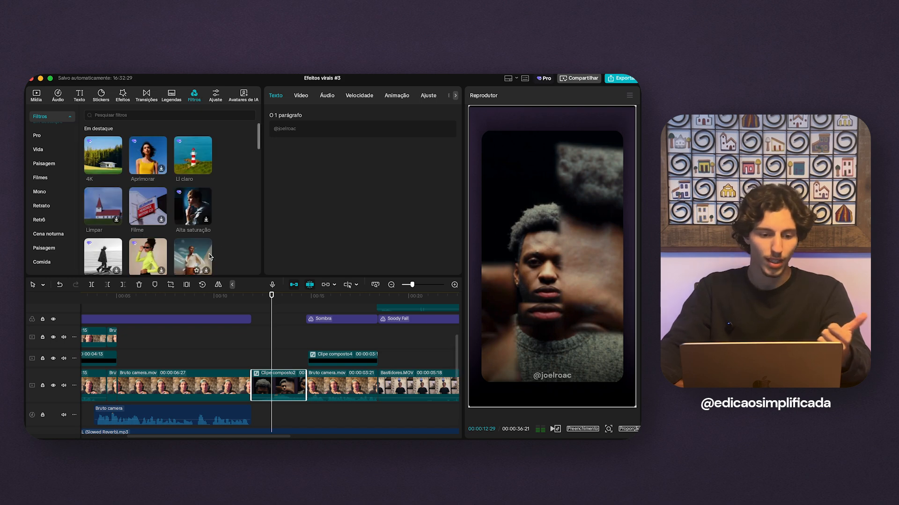
pyautogui.moveTo(196, 208); pyautogui.dragTo(277, 379)
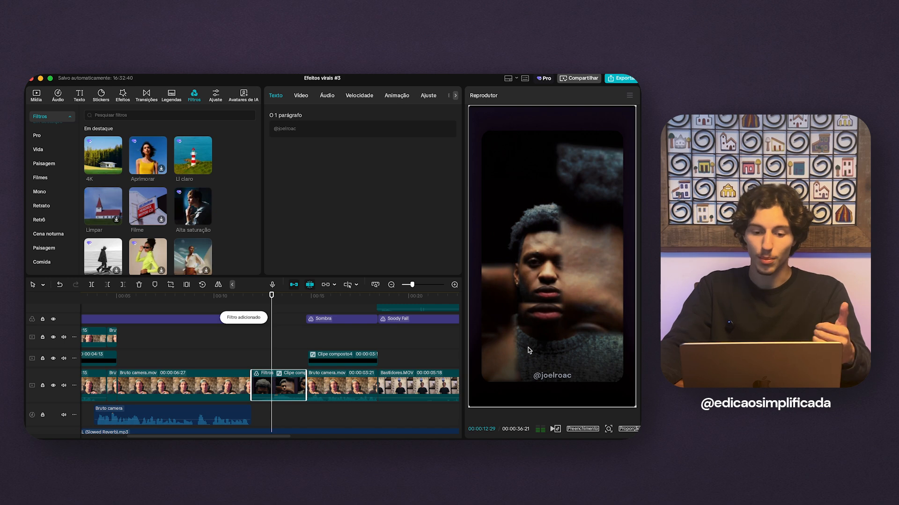
# - Open Clipe composto2 and try the Alta saturação filter on its individual layers, including Efeito original - cópia.mp4
pyautogui.doubleClick(277, 391)
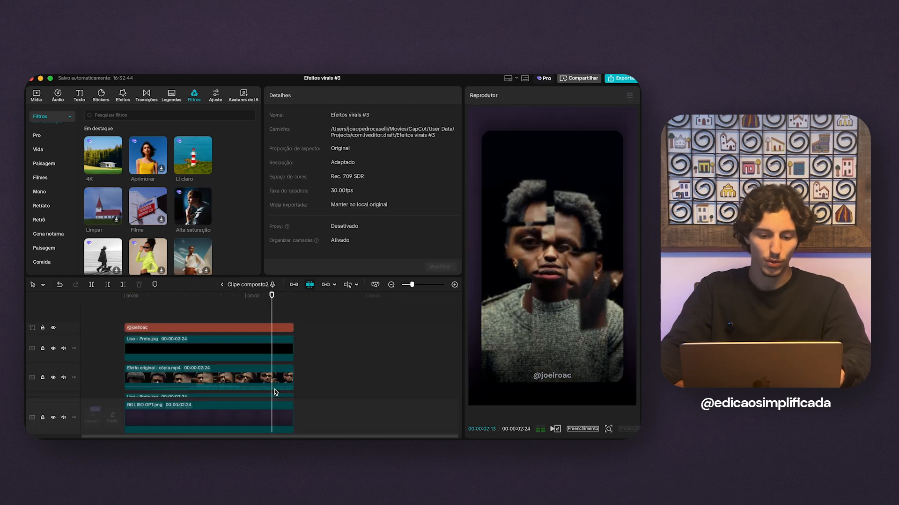
pyautogui.moveTo(201, 216); pyautogui.dragTo(170, 335)
pyautogui.press('BackSpace')
pyautogui.moveTo(192, 208); pyautogui.dragTo(193, 383)
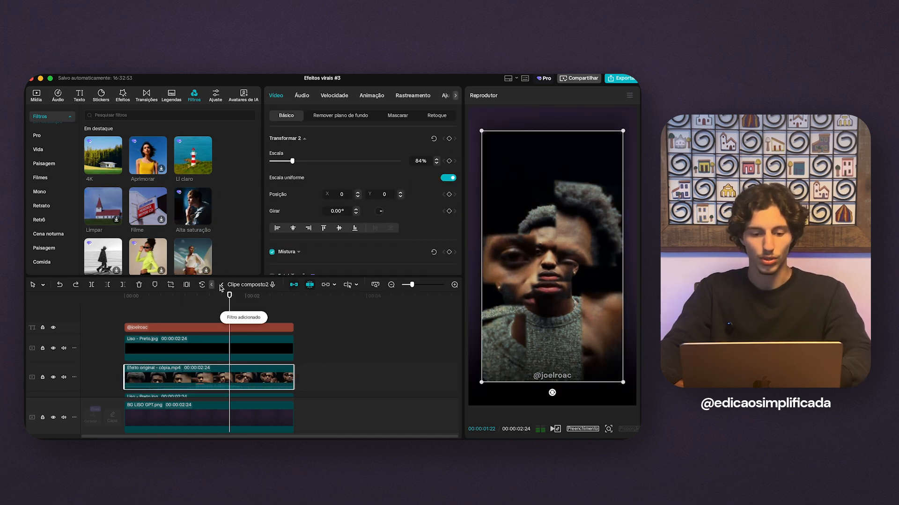
# - Return to the main timeline and remove the Alta saturação filter from Clipe composto2
pyautogui.click(222, 285)
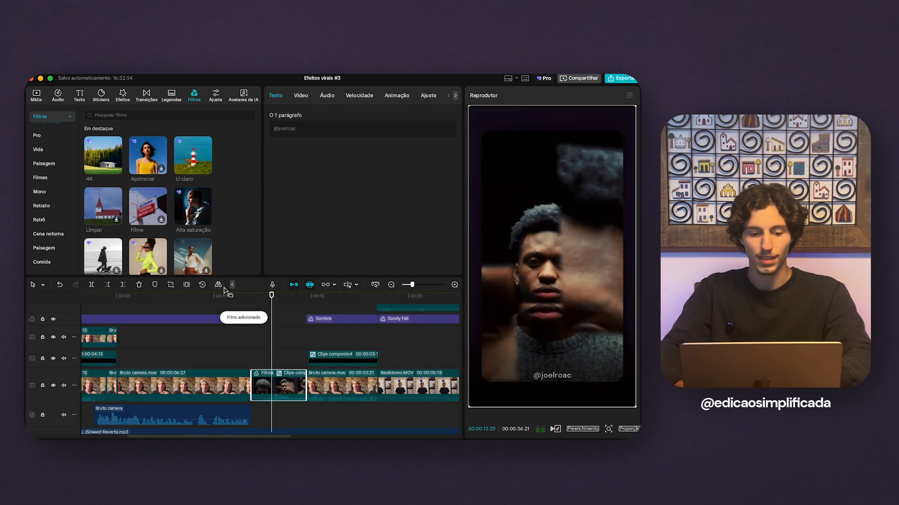
pyautogui.click(262, 374)
pyautogui.click(350, 155)
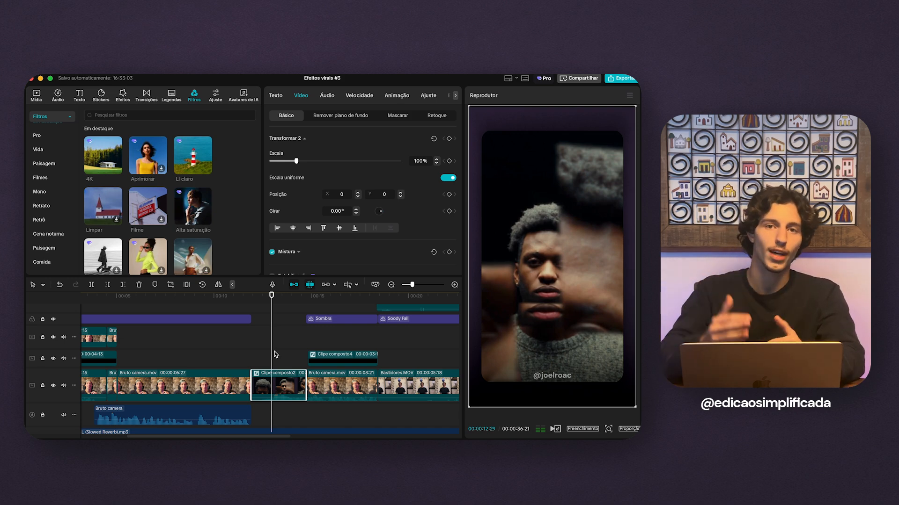
pyautogui.click(275, 354)
# - Break Clipe composto2 back into its separate layers on the main timeline and preview that section
pyautogui.hscroll(3, 229, 363)
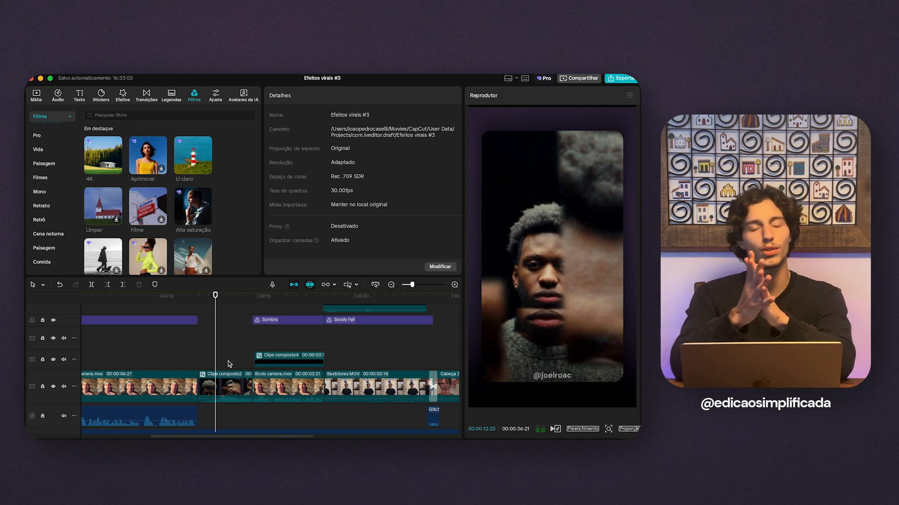
pyautogui.scroll(2, 229, 361)
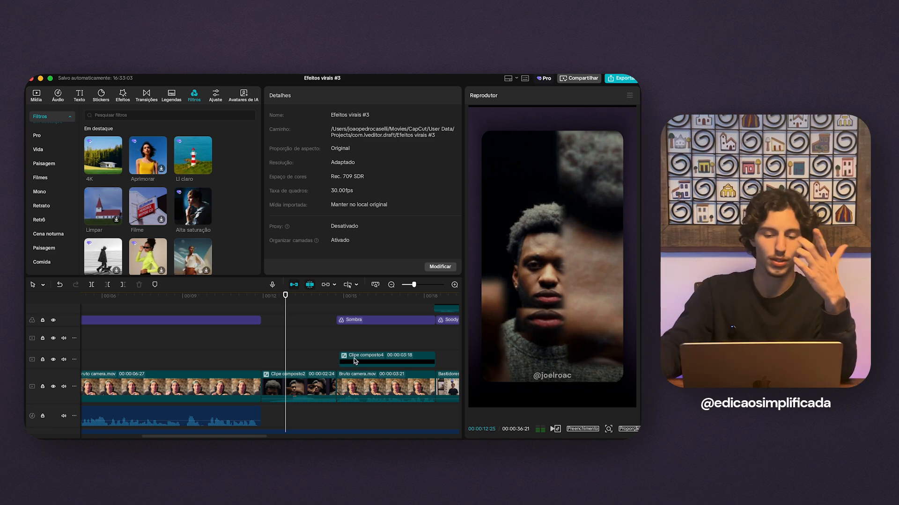
pyautogui.rightClick(321, 387)
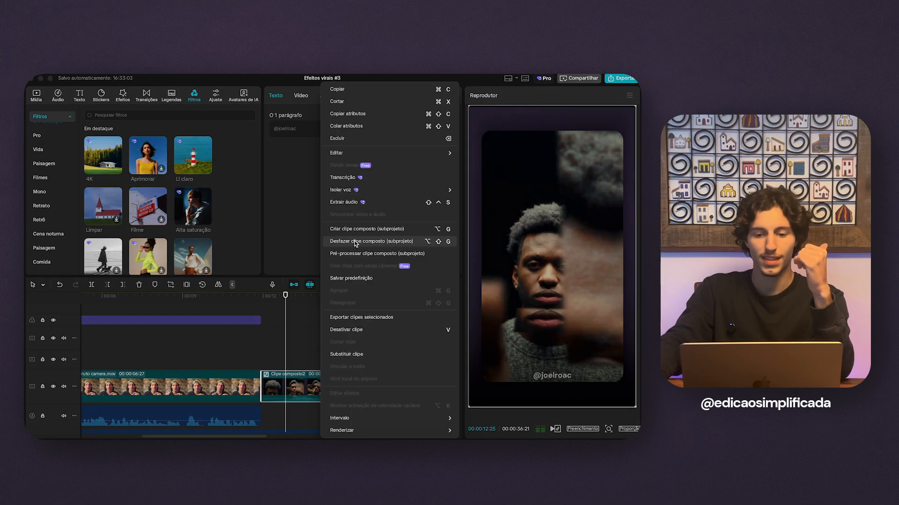
pyautogui.click(356, 241)
pyautogui.click(367, 367)
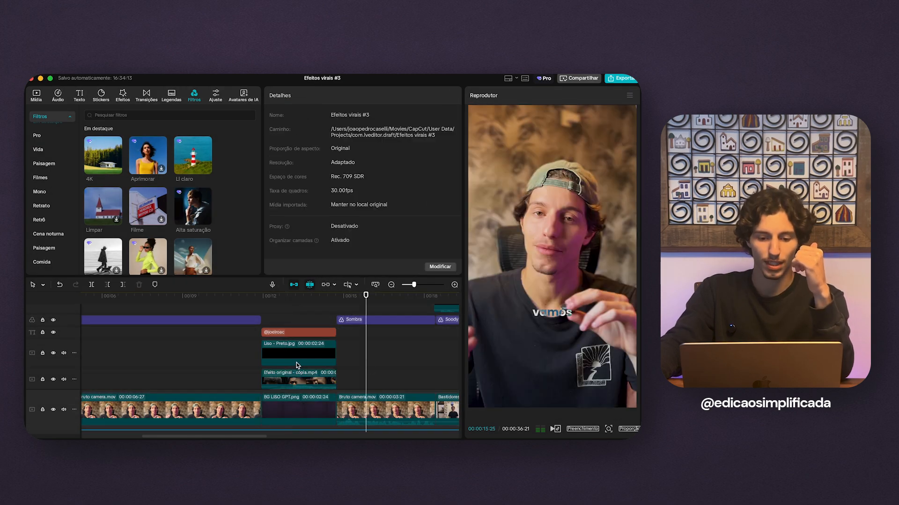
pyautogui.scroll(3, 295, 366)
pyautogui.moveTo(292, 296)
pyautogui.mouseDown()
pyautogui.moveTo(323, 302)
pyautogui.moveTo(288, 301)
pyautogui.mouseUp()
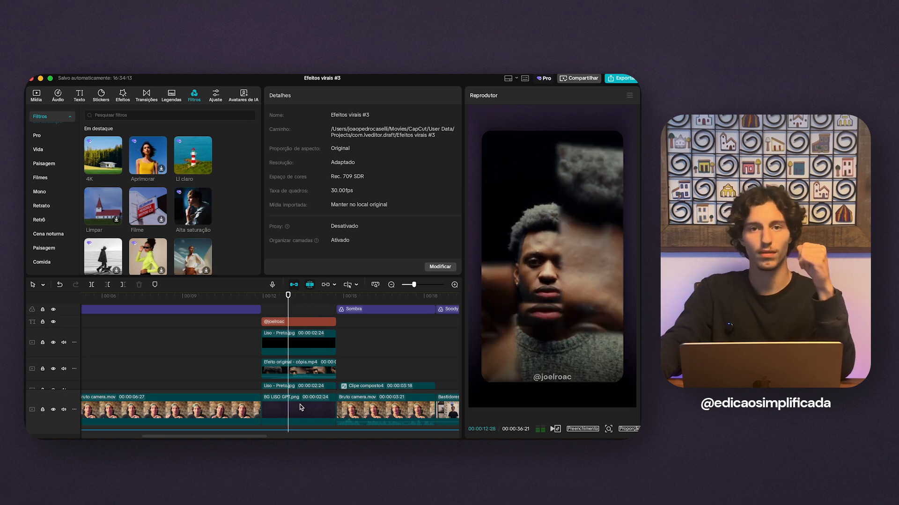
# - Add the Aproximar transition between Bruto camera.mov and the BG LISO GPT.png background on the main track
pyautogui.scroll(-3, 301, 407)
pyautogui.moveTo(271, 389)
pyautogui.mouseDown()
pyautogui.moveTo(253, 393)
pyautogui.moveTo(273, 396)
pyautogui.mouseUp()
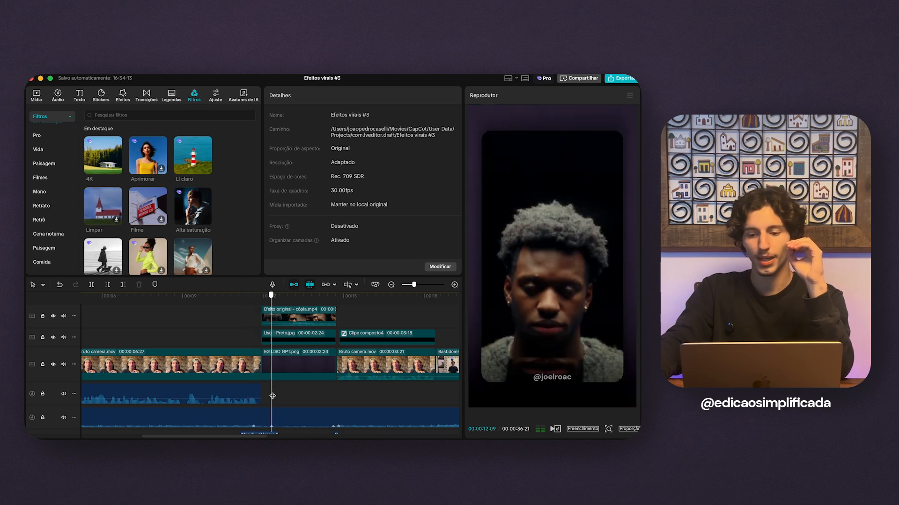
pyautogui.click(146, 97)
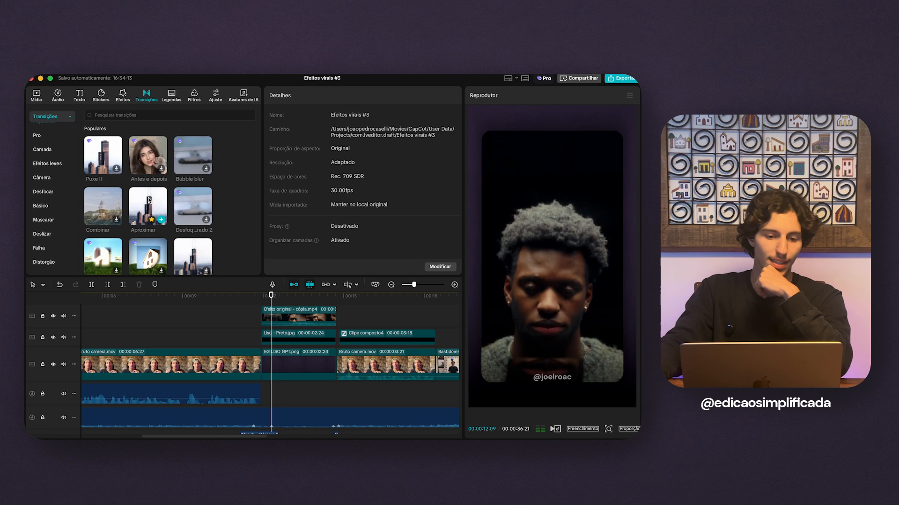
pyautogui.moveTo(149, 201); pyautogui.dragTo(261, 363)
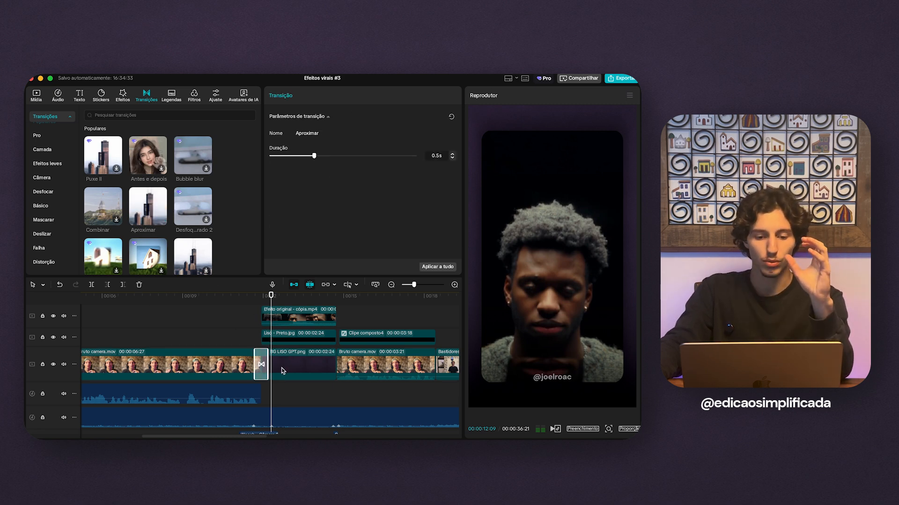
# - Compare how the Aproximar transition affects the background and the layers stacked above it around the cut
pyautogui.click(218, 357)
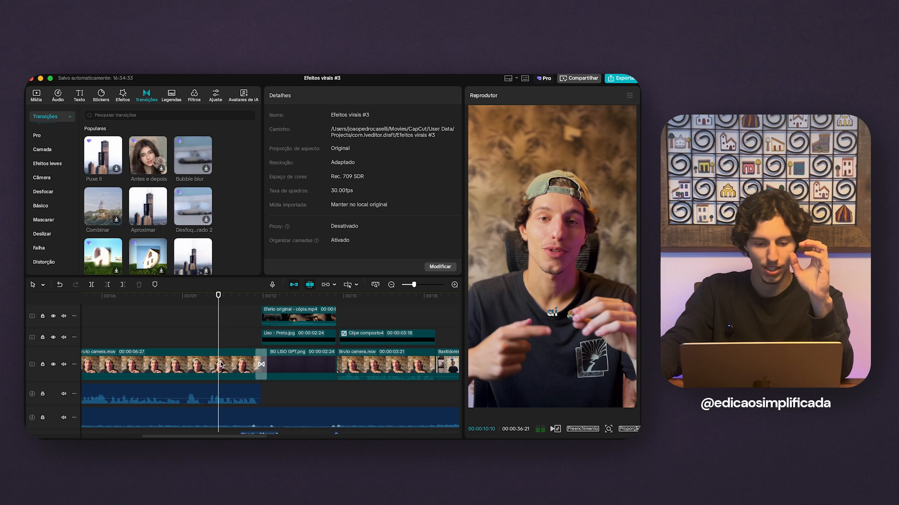
pyautogui.click(222, 366)
pyautogui.click(278, 364)
pyautogui.click(275, 300)
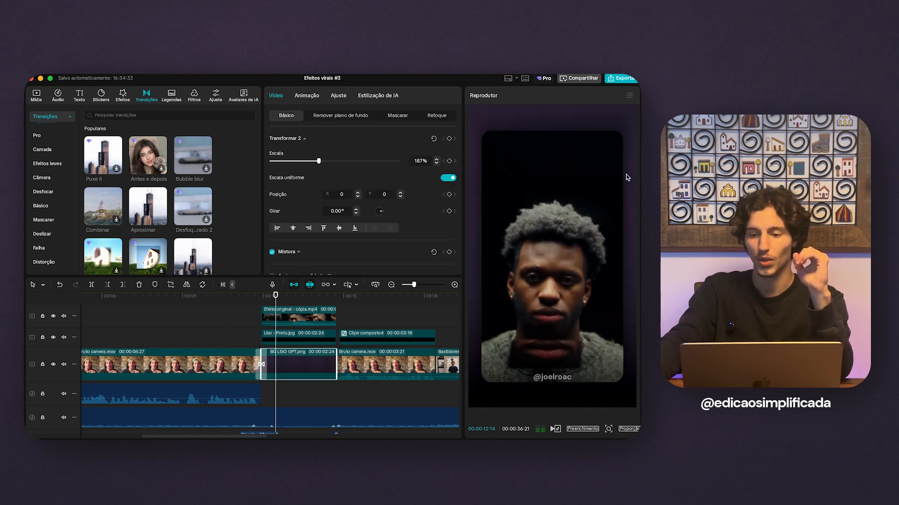
pyautogui.scroll(3, 237, 353)
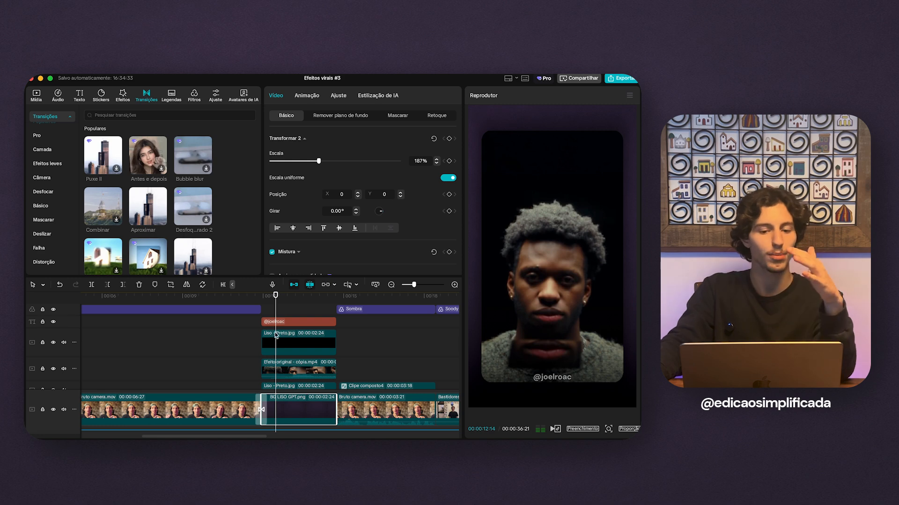
pyautogui.moveTo(276, 296); pyautogui.dragTo(270, 298)
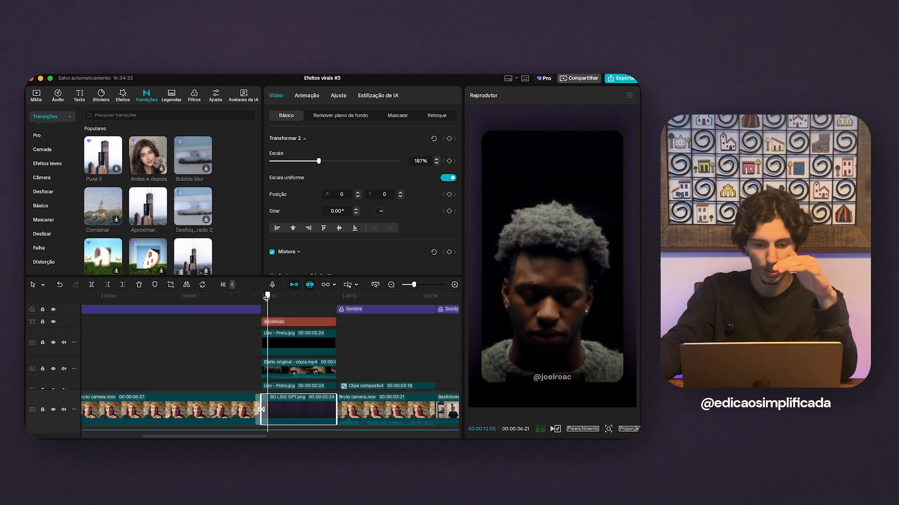
pyautogui.click(245, 346)
pyautogui.scroll(3, 268, 353)
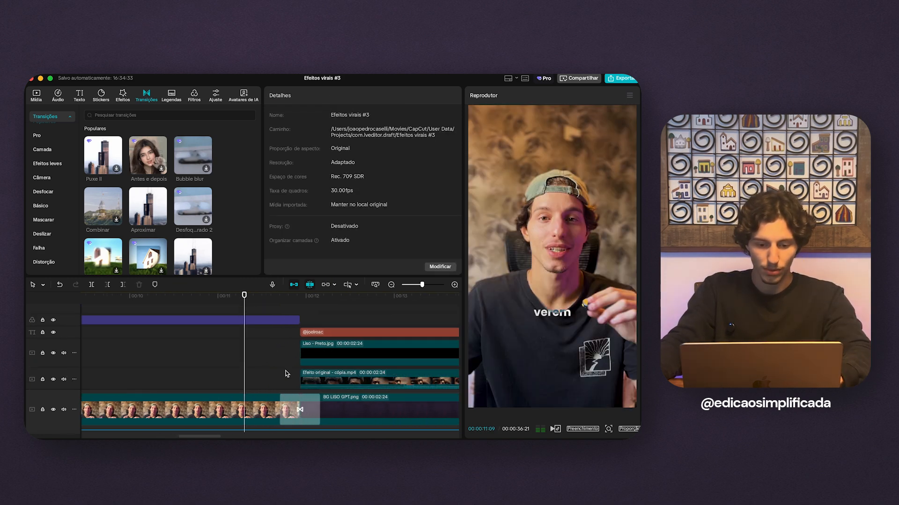
# - Try to add the Aproximar transition at the start of the Efeito original - cópia.mp4 layer
pyautogui.click(299, 372)
pyautogui.moveTo(302, 371); pyautogui.dragTo(317, 332)
pyautogui.moveTo(138, 206); pyautogui.dragTo(283, 356)
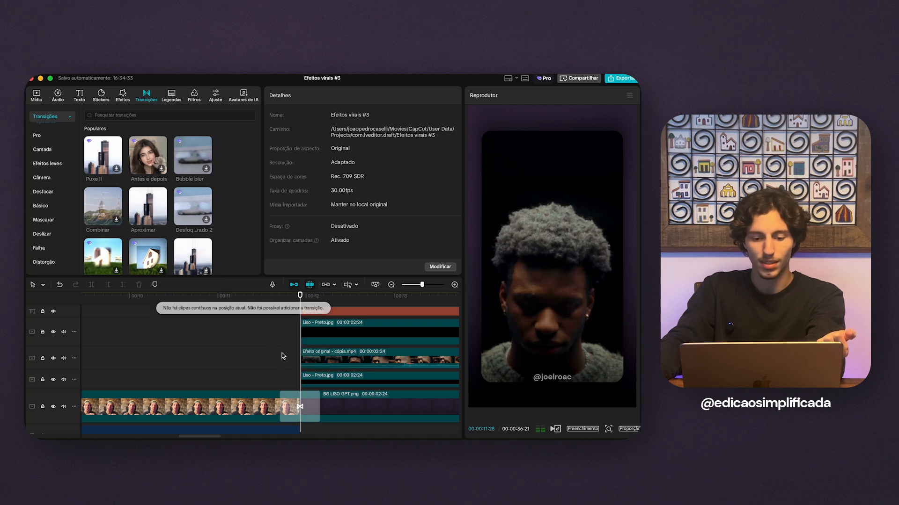
# - Combine the credit text, both Liso - Preto.jpg clips, Efeito original - cópia.mp4 and BG LISO GPT.png into a new compound clip
pyautogui.scroll(-1, 262, 351)
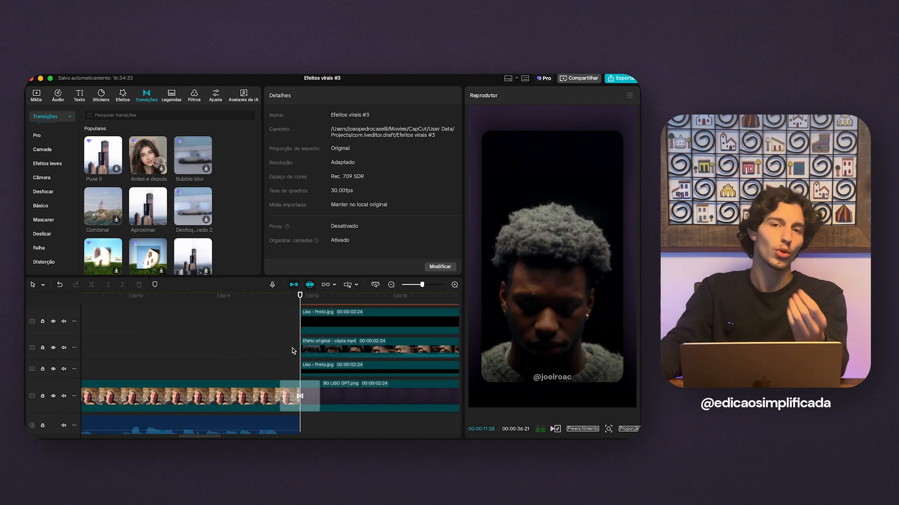
pyautogui.hscroll(3, 301, 359)
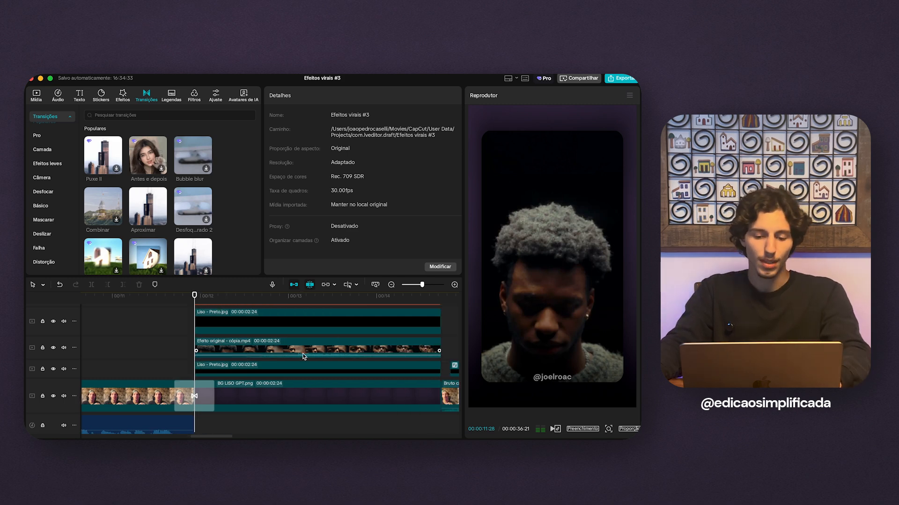
pyautogui.scroll(-3, 285, 362)
pyautogui.scroll(1, 282, 353)
pyautogui.moveTo(284, 432); pyautogui.dragTo(262, 305)
pyautogui.rightClick(257, 365)
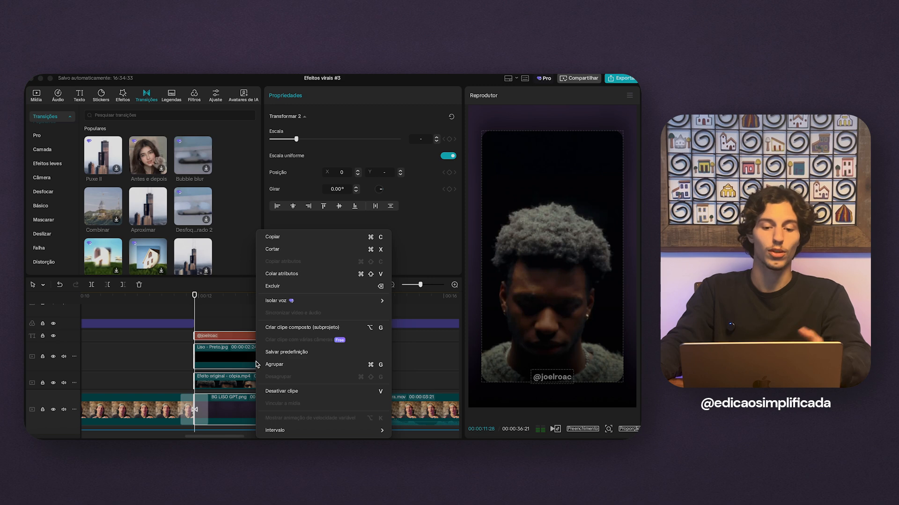
pyautogui.click(297, 328)
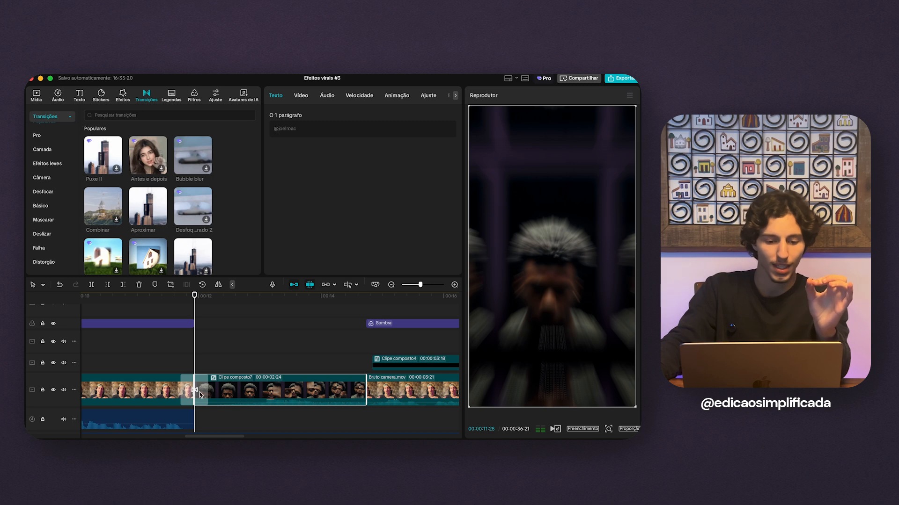
# - Preview the Aproximar transition between Bruto camera.mov and the new compound clip
pyautogui.click(173, 362)
pyautogui.click(221, 368)
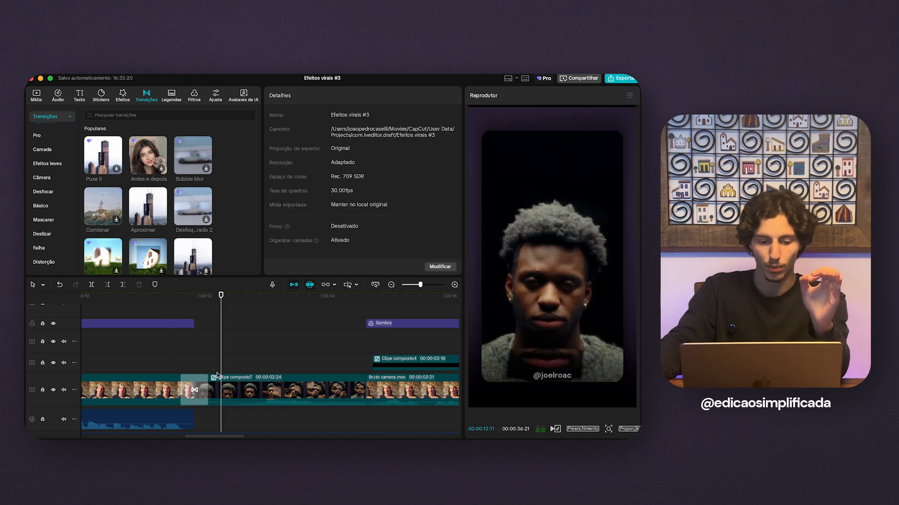
pyautogui.moveTo(178, 362); pyautogui.dragTo(193, 366)
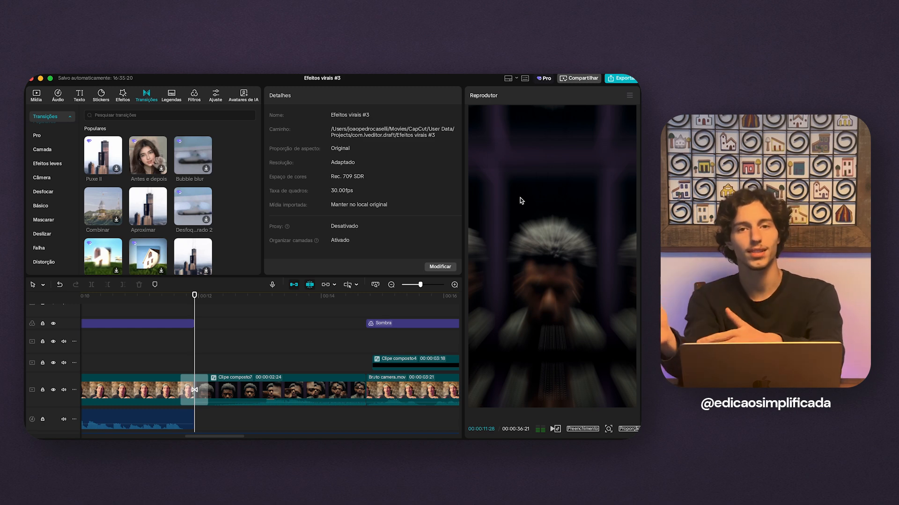
pyautogui.moveTo(194, 298)
pyautogui.mouseDown()
pyautogui.moveTo(210, 299)
pyautogui.moveTo(190, 300)
pyautogui.moveTo(200, 299)
pyautogui.mouseUp()
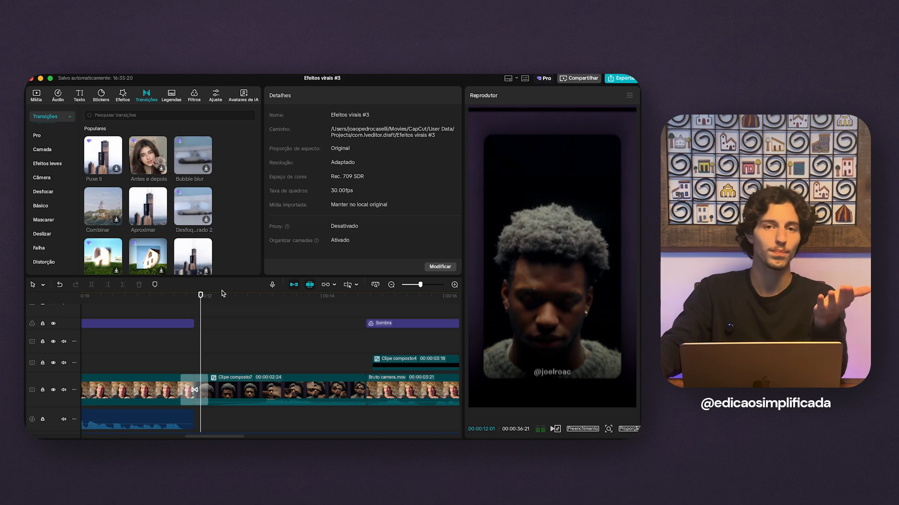
pyautogui.click(175, 351)
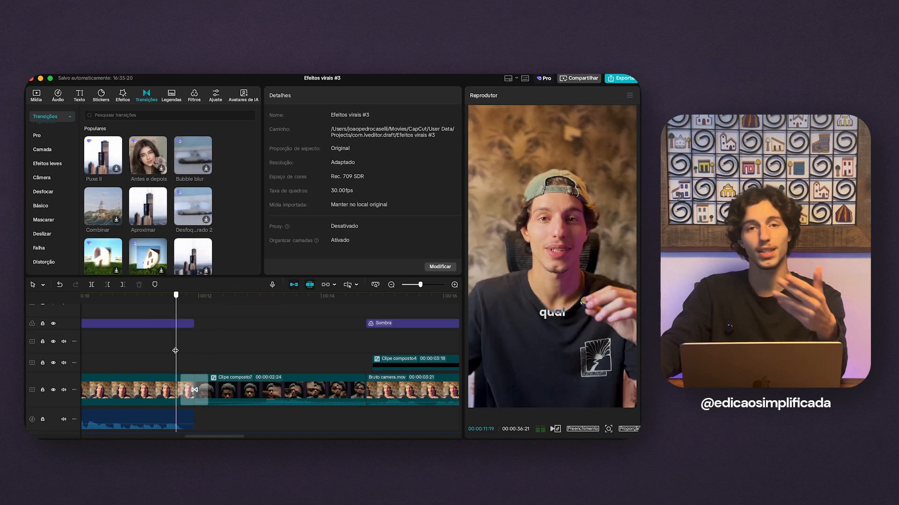
pyautogui.moveTo(177, 351); pyautogui.dragTo(180, 351)
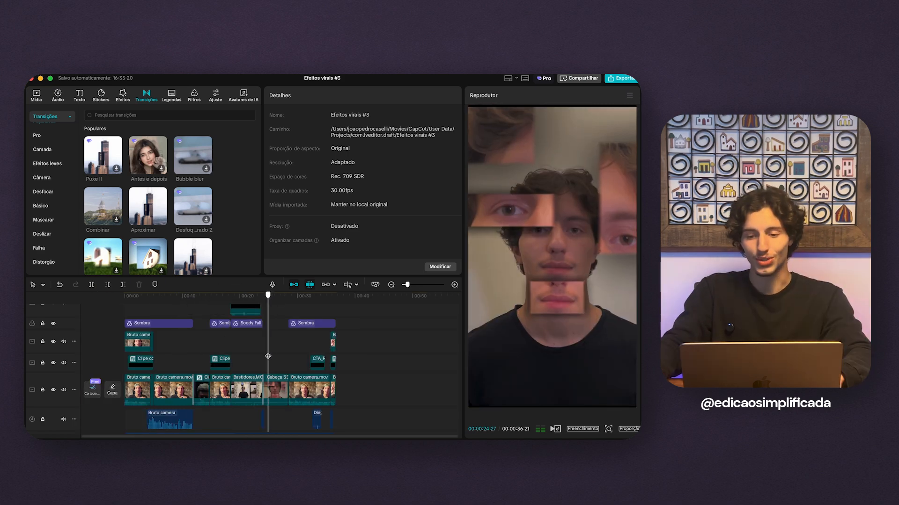
# - Review the Cabeça 3D pt 2.mov section of the main timeline
pyautogui.moveTo(268, 357); pyautogui.dragTo(310, 355)
pyautogui.scroll(3, 315, 386)
pyautogui.scroll(2, 313, 386)
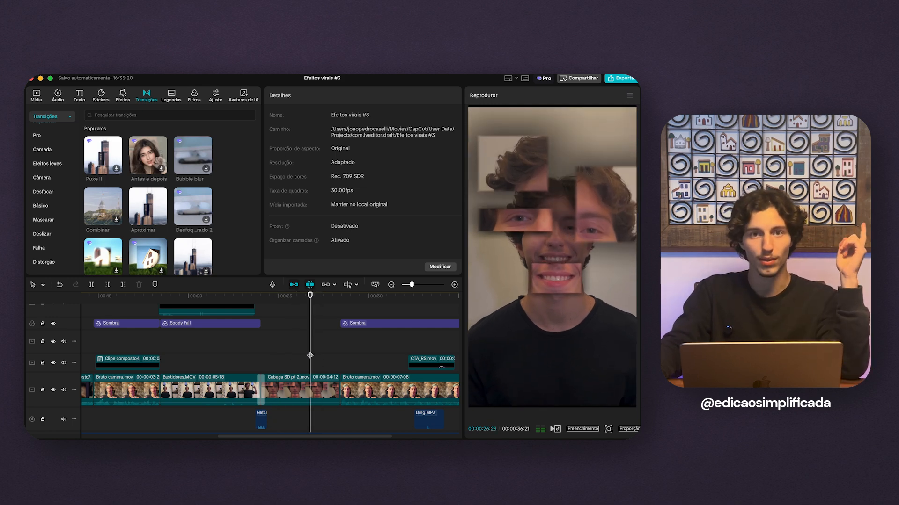
pyautogui.scroll(-1, 310, 355)
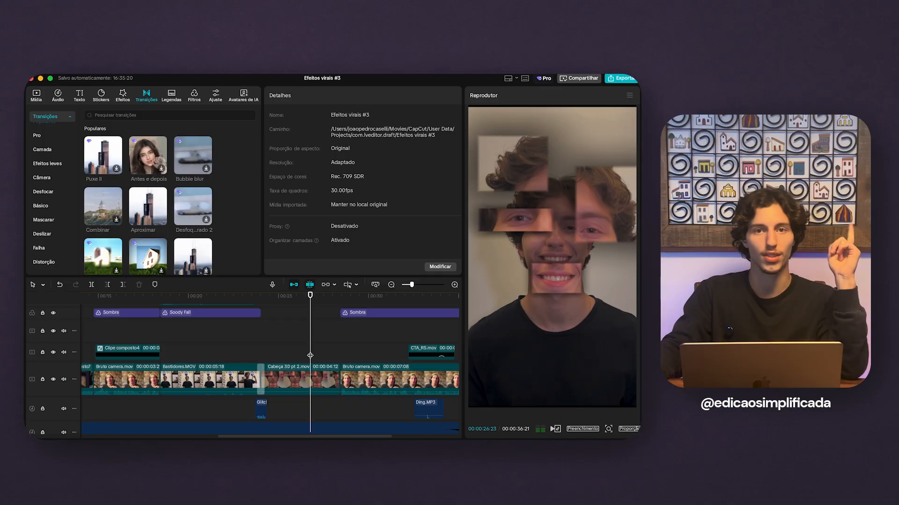